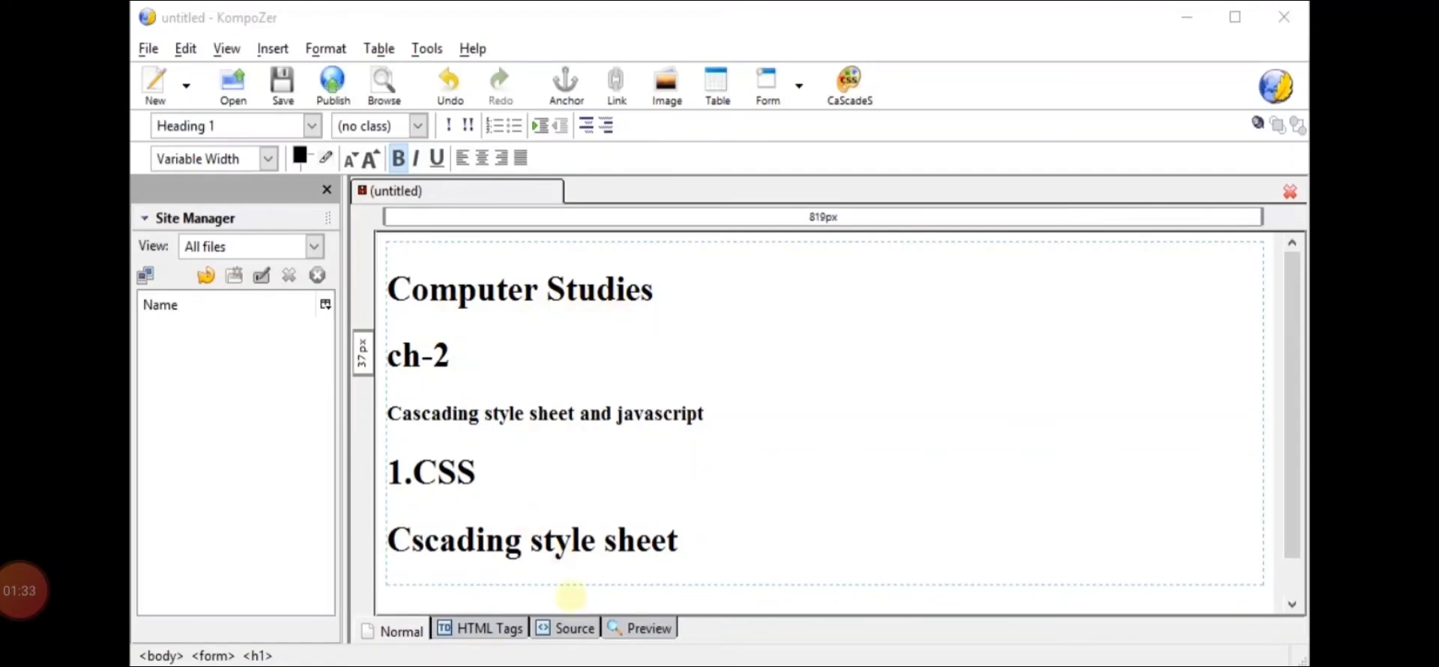
Examine the h1 heading lines ch-2, 1.CSS and Cscading style sheet in the page's HTML source, and return to the normal editing view.
left_click(566, 628)
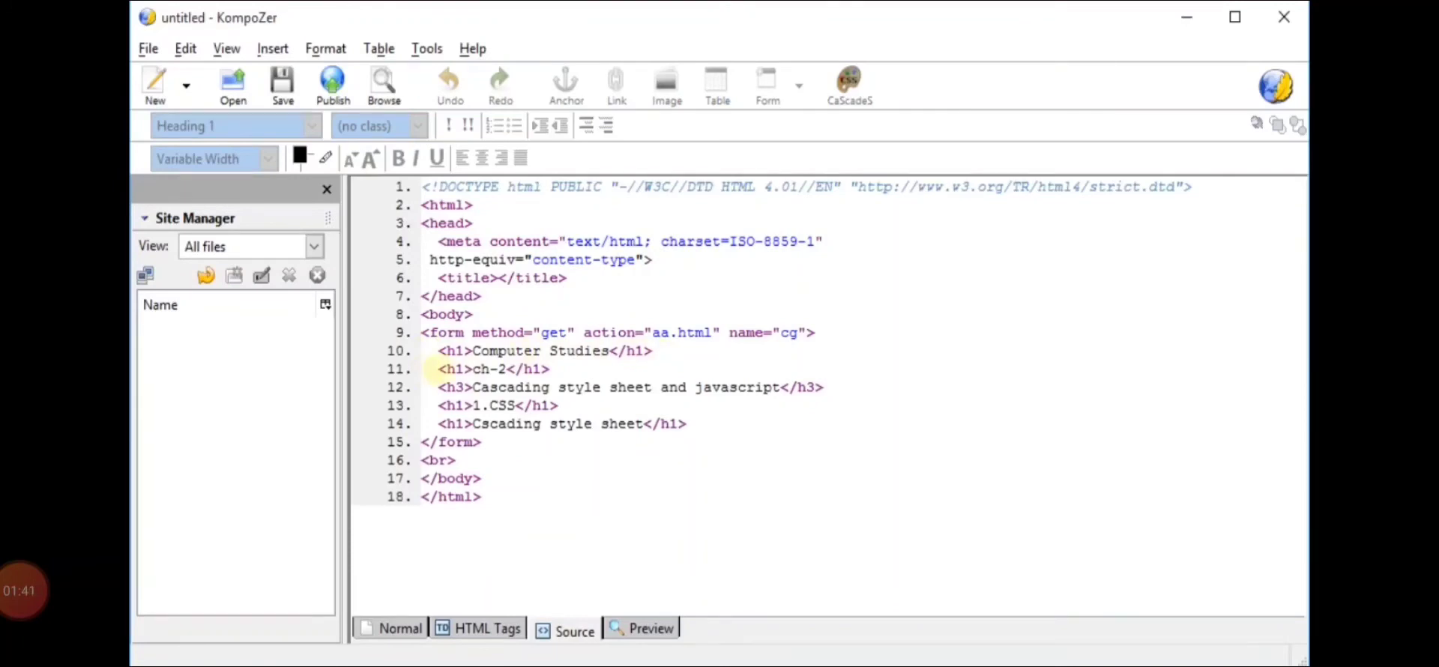
left_click_drag(434, 369, 563, 367)
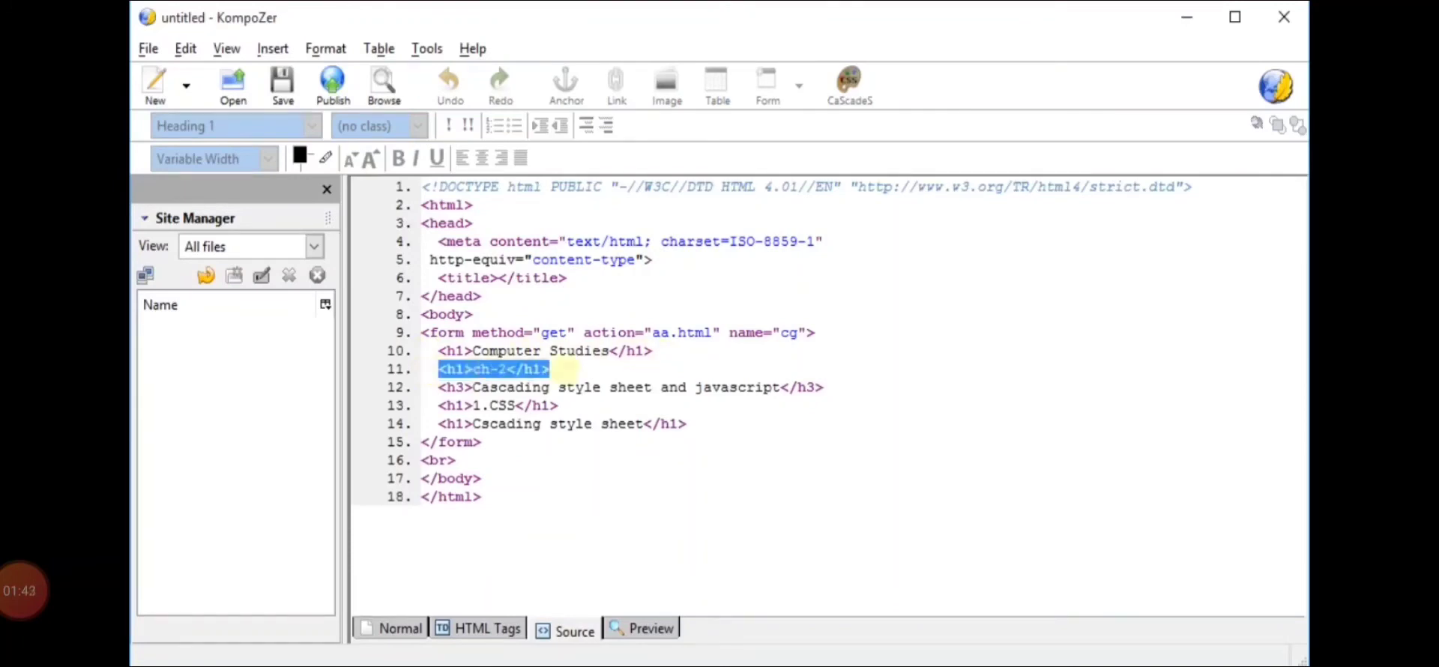
left_click_drag(429, 405, 566, 405)
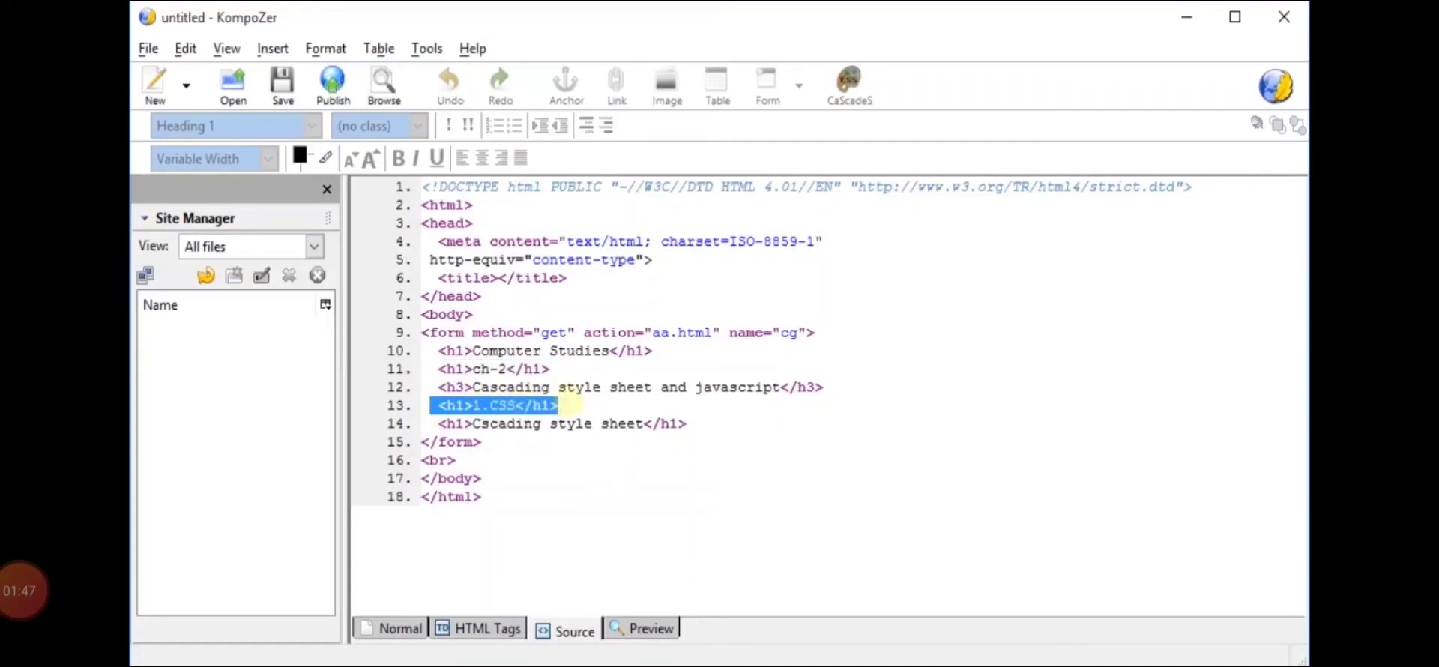
left_click_drag(438, 425, 717, 426)
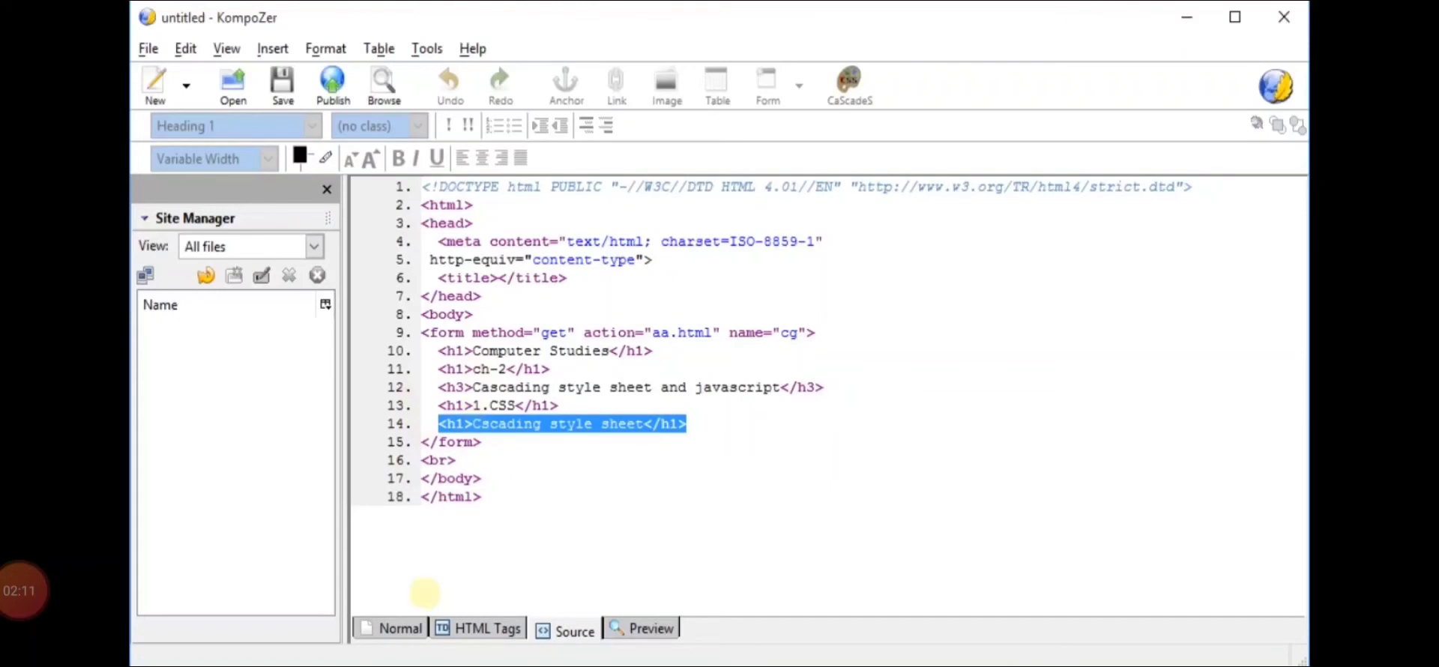
left_click(403, 622)
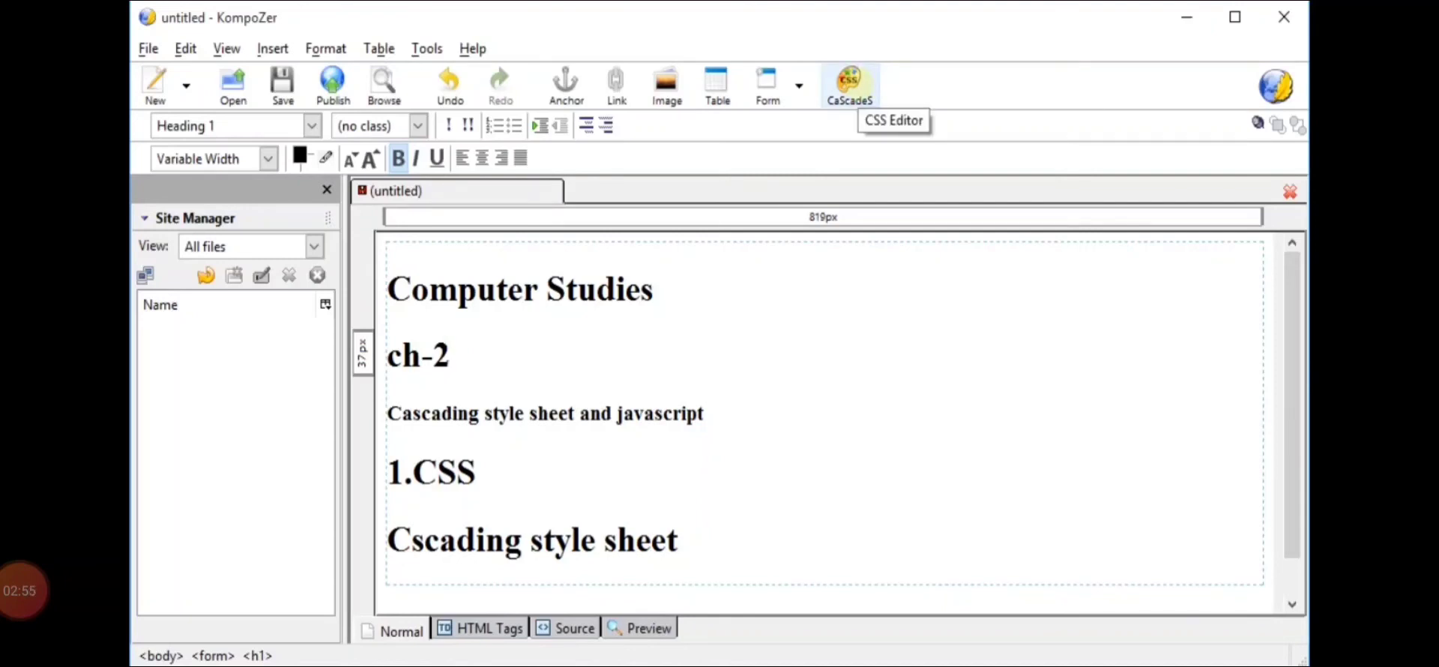
Start the CSS editor for the page, giving the page the title a2 and saving it as a2.html in the 2020 folder.
left_click(849, 84)
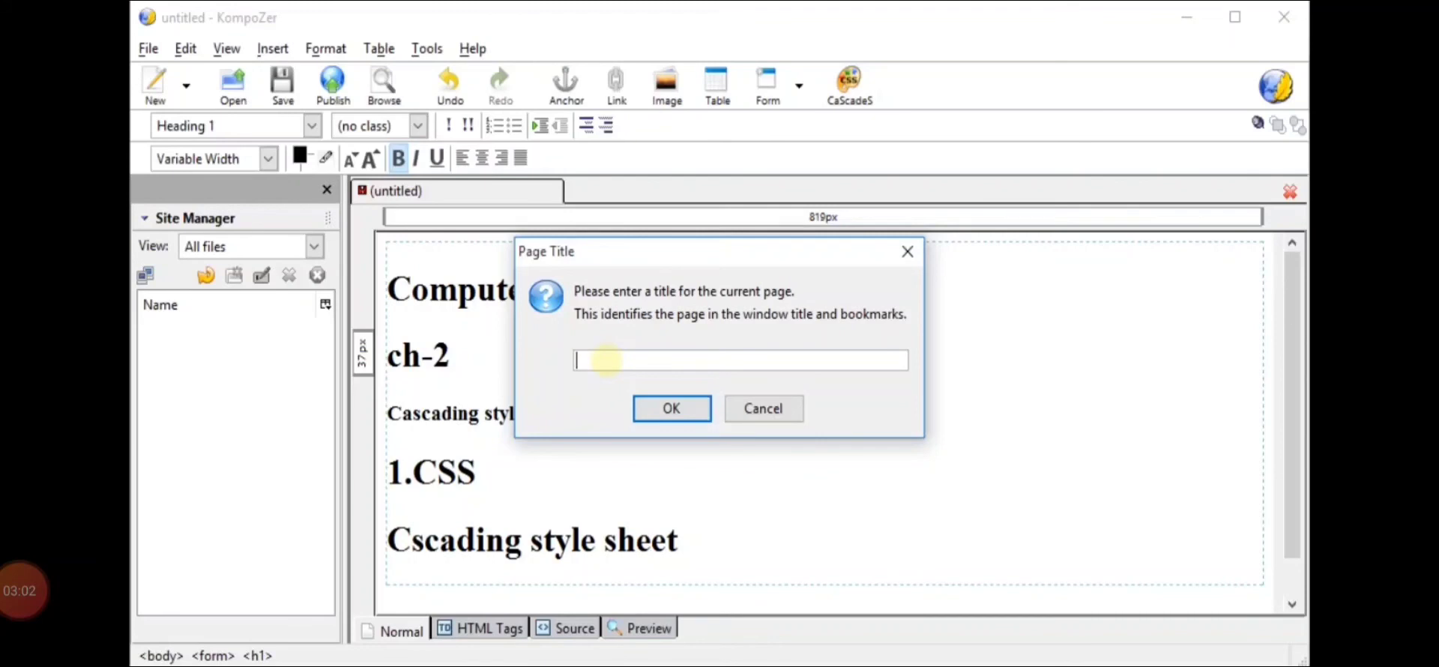
type("a2")
left_click(658, 406)
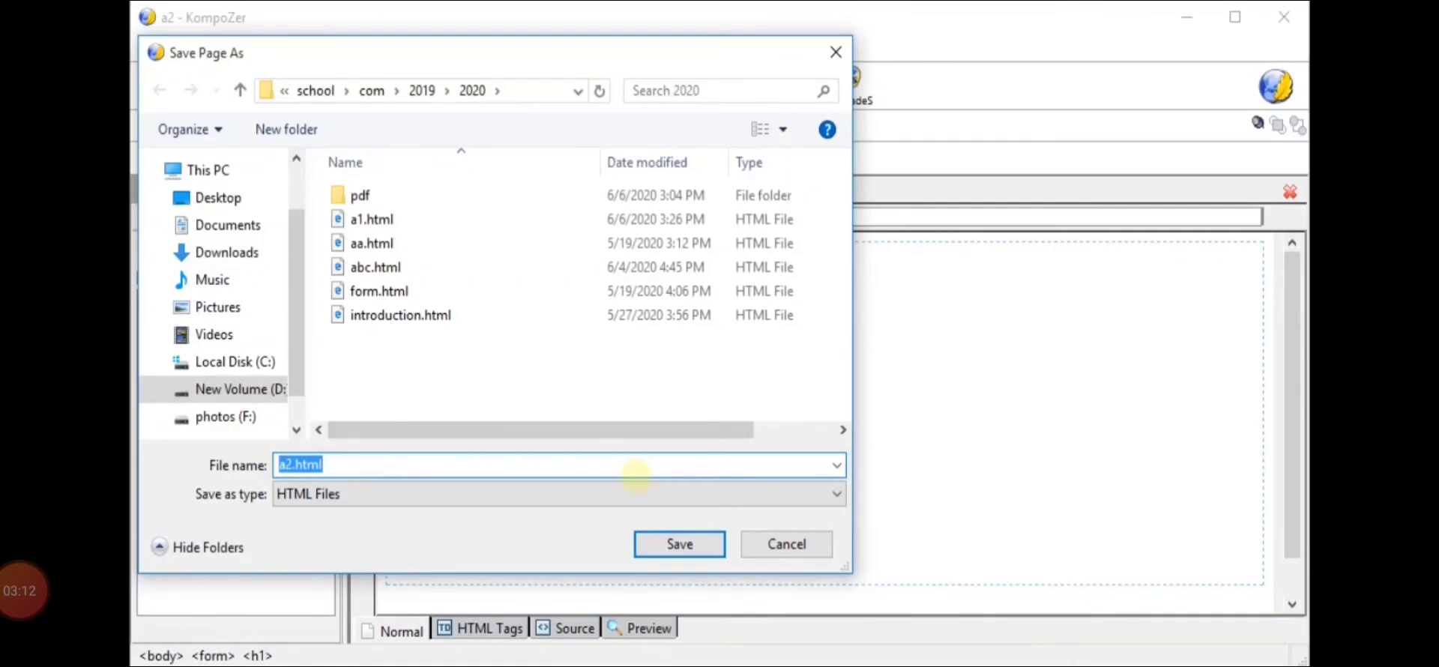
left_click(671, 543)
Create a style rule in the internal stylesheet that applies to all elements of type h1.
key("F11")
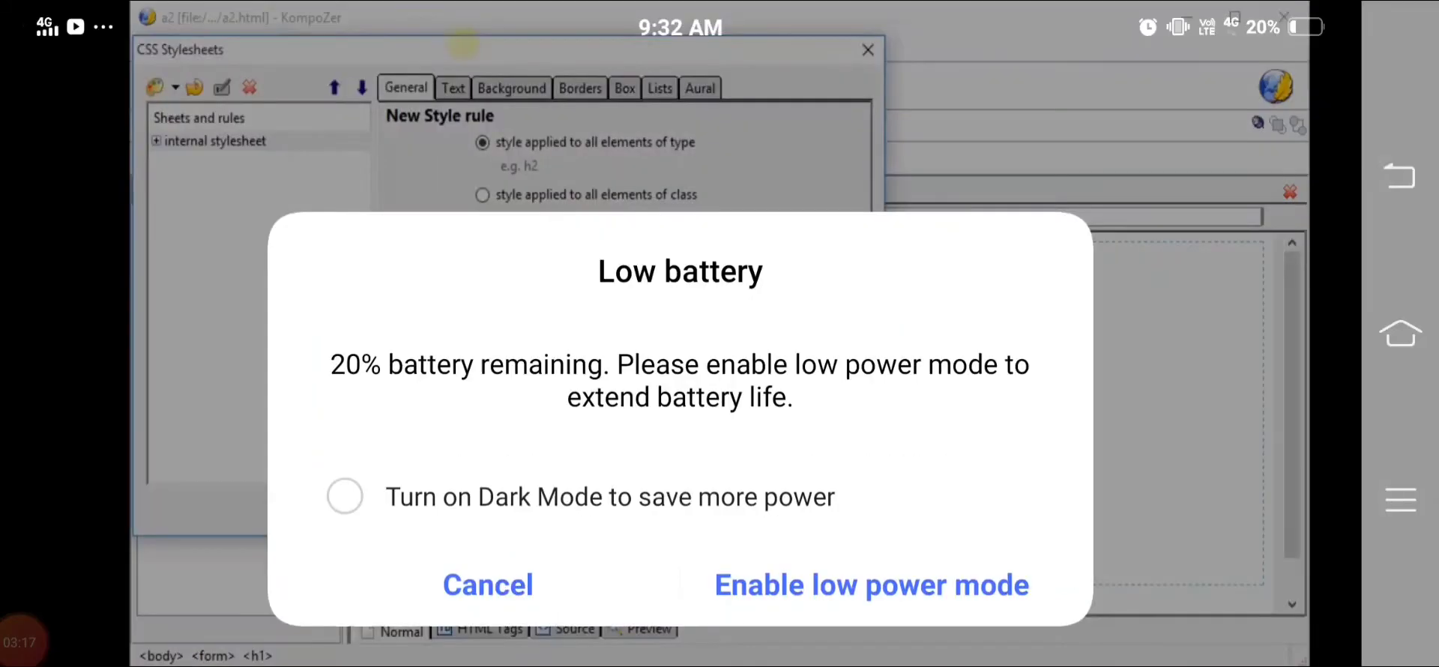
left_click_drag(464, 45, 515, 45)
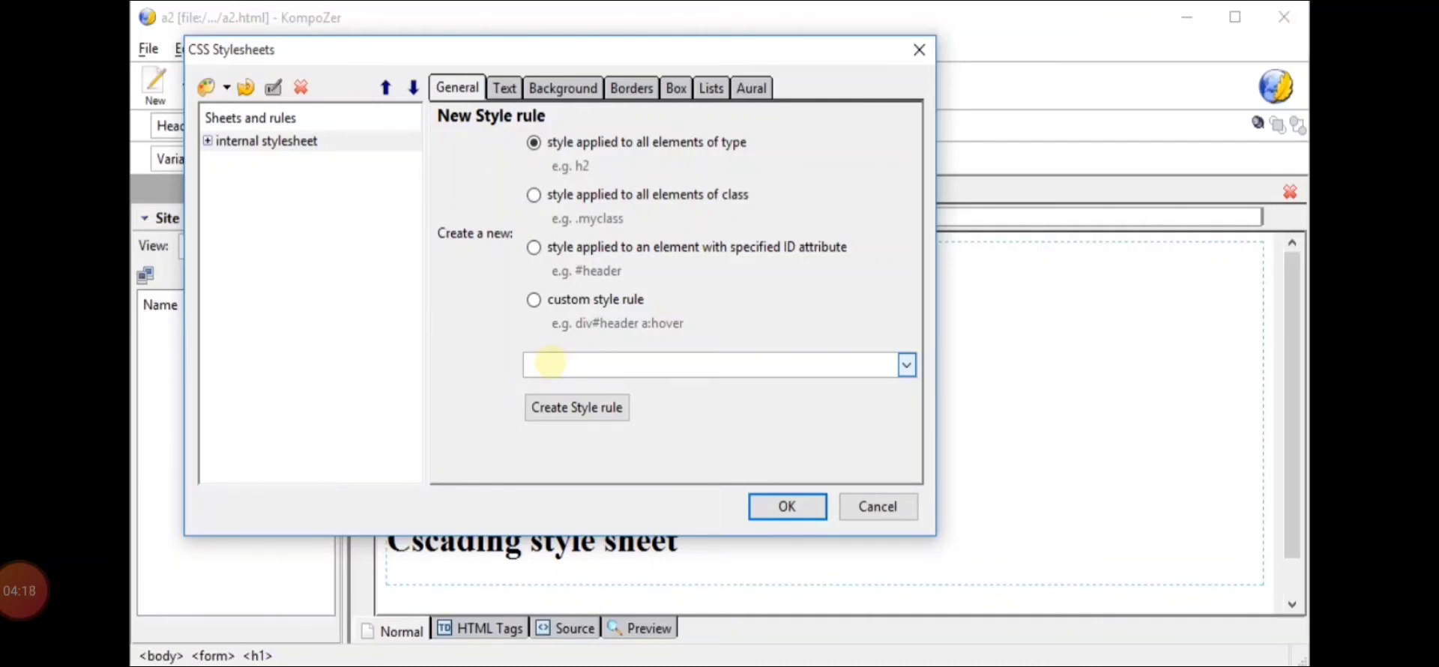
type("h1")
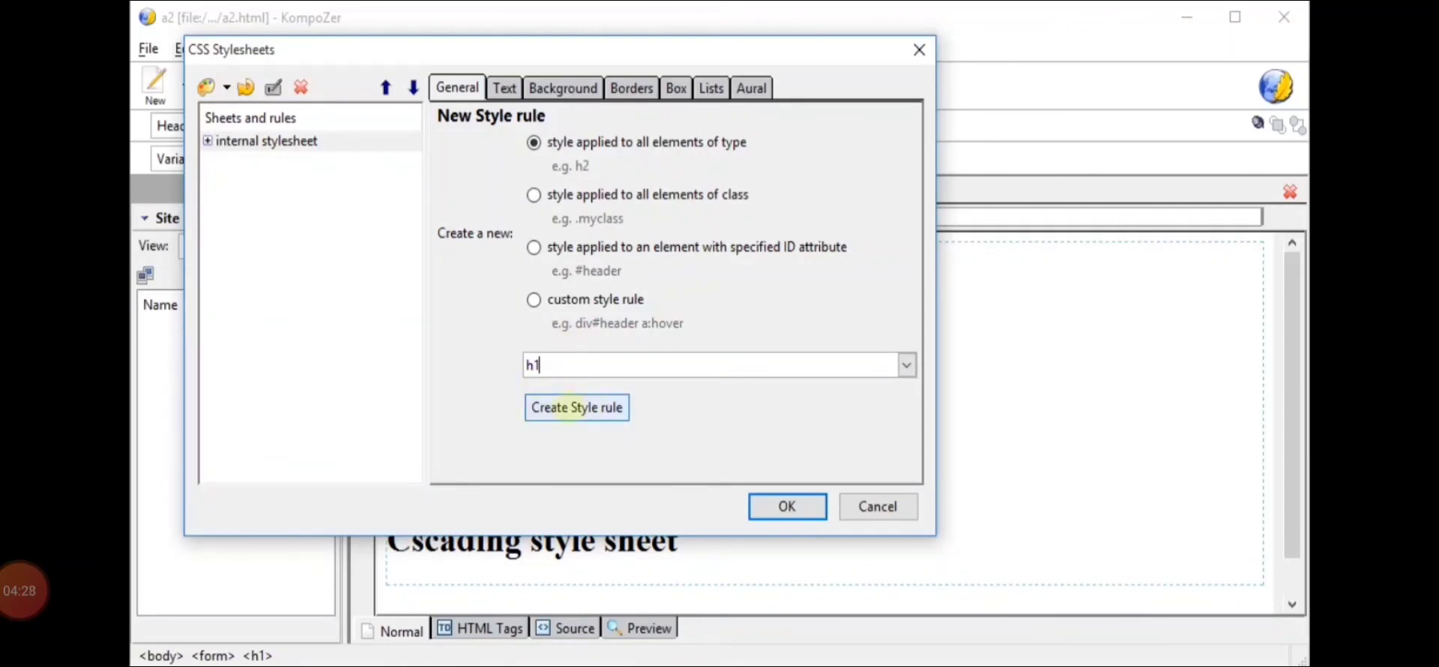
left_click(570, 407)
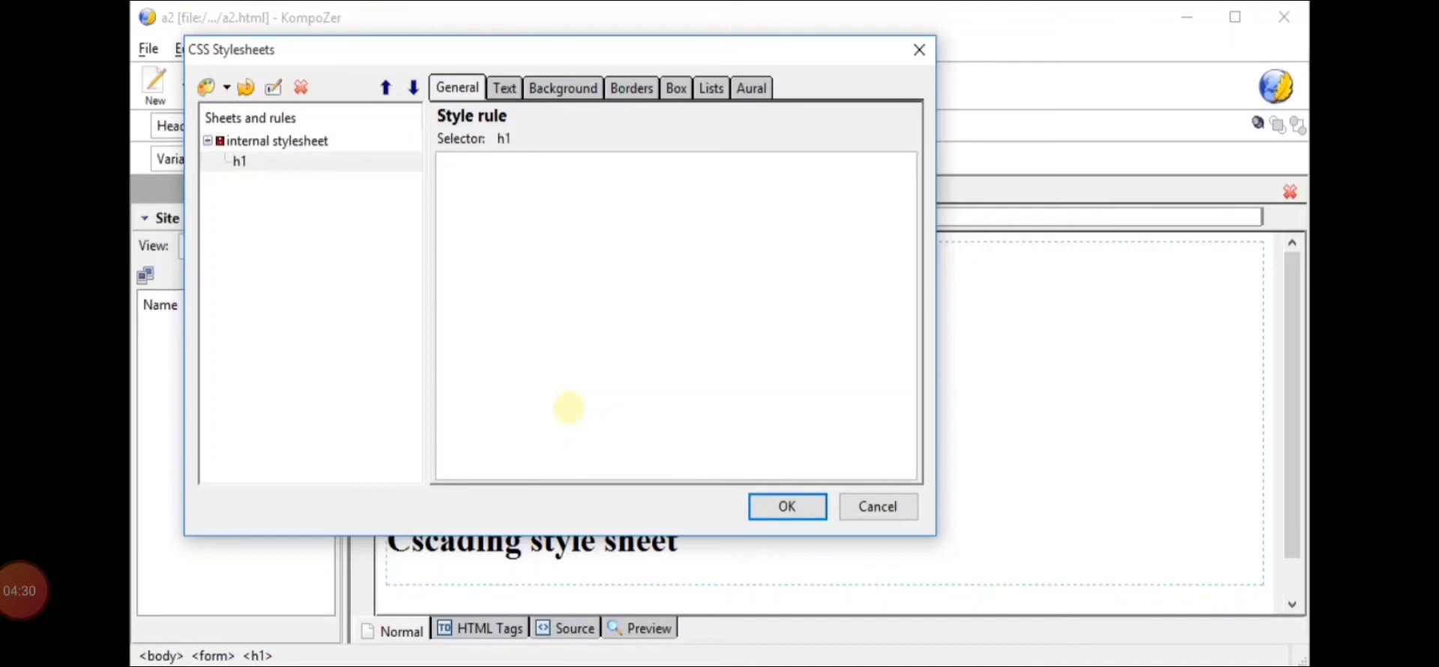
left_click(500, 184)
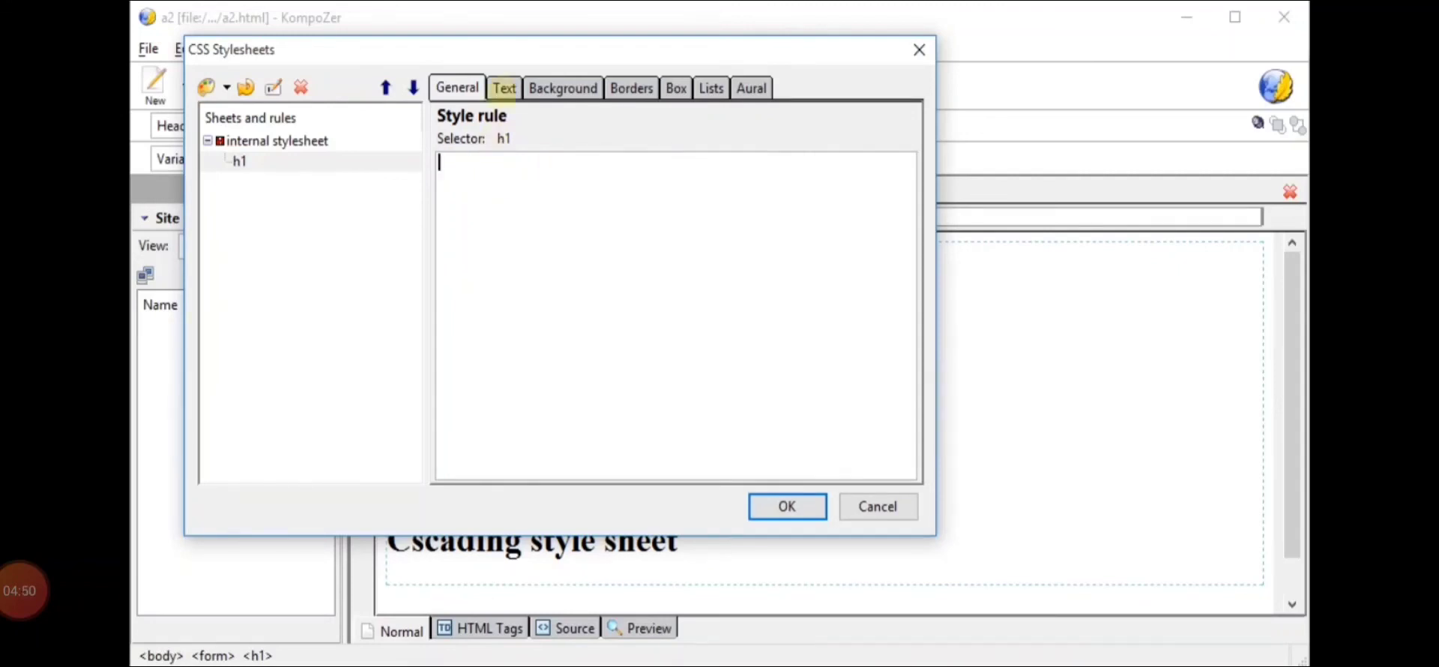
Set the h1 rule's text to use the custom font family Arial.
left_click(504, 88)
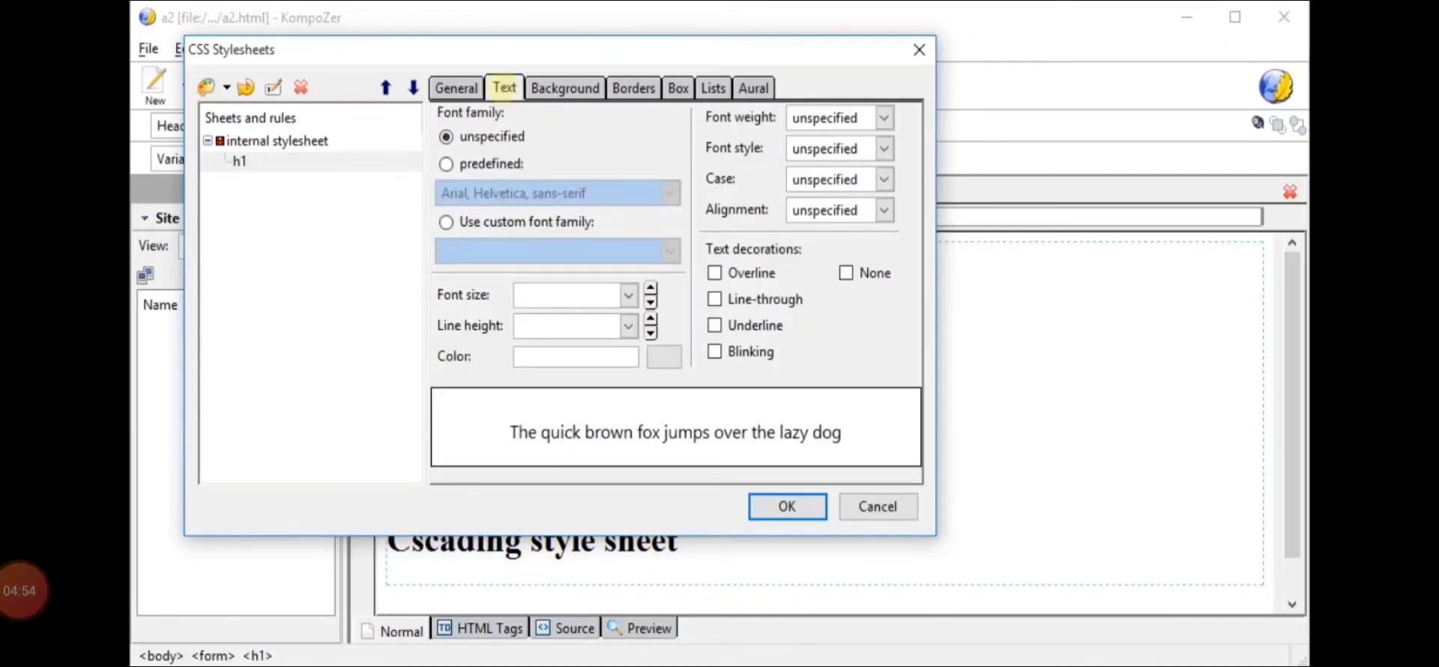
left_click(445, 222)
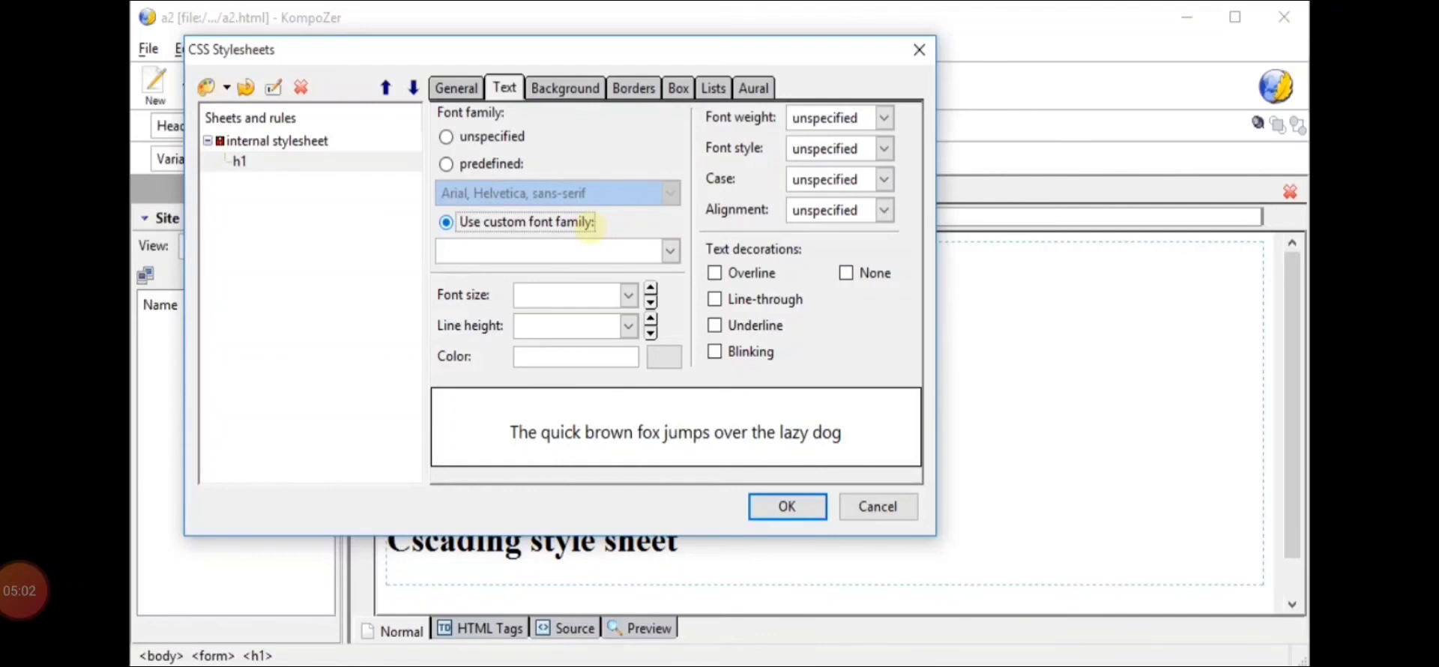
left_click(670, 251)
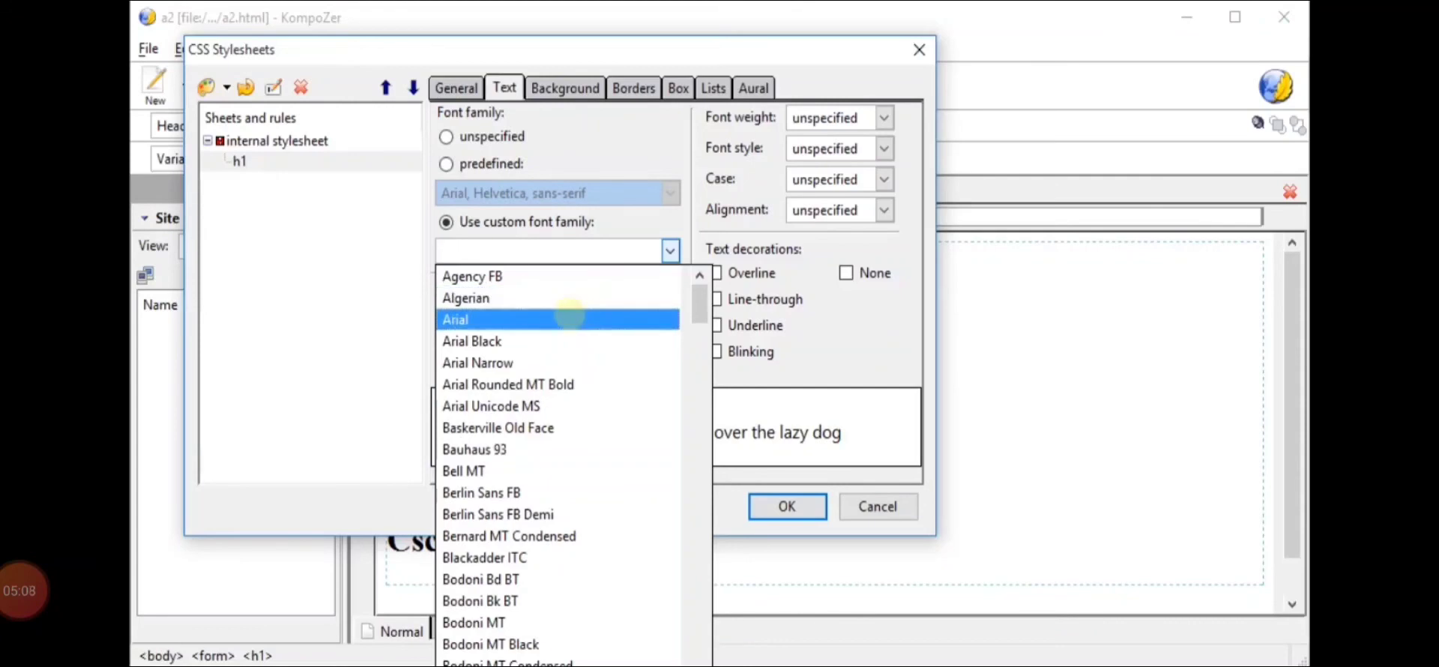
left_click(574, 320)
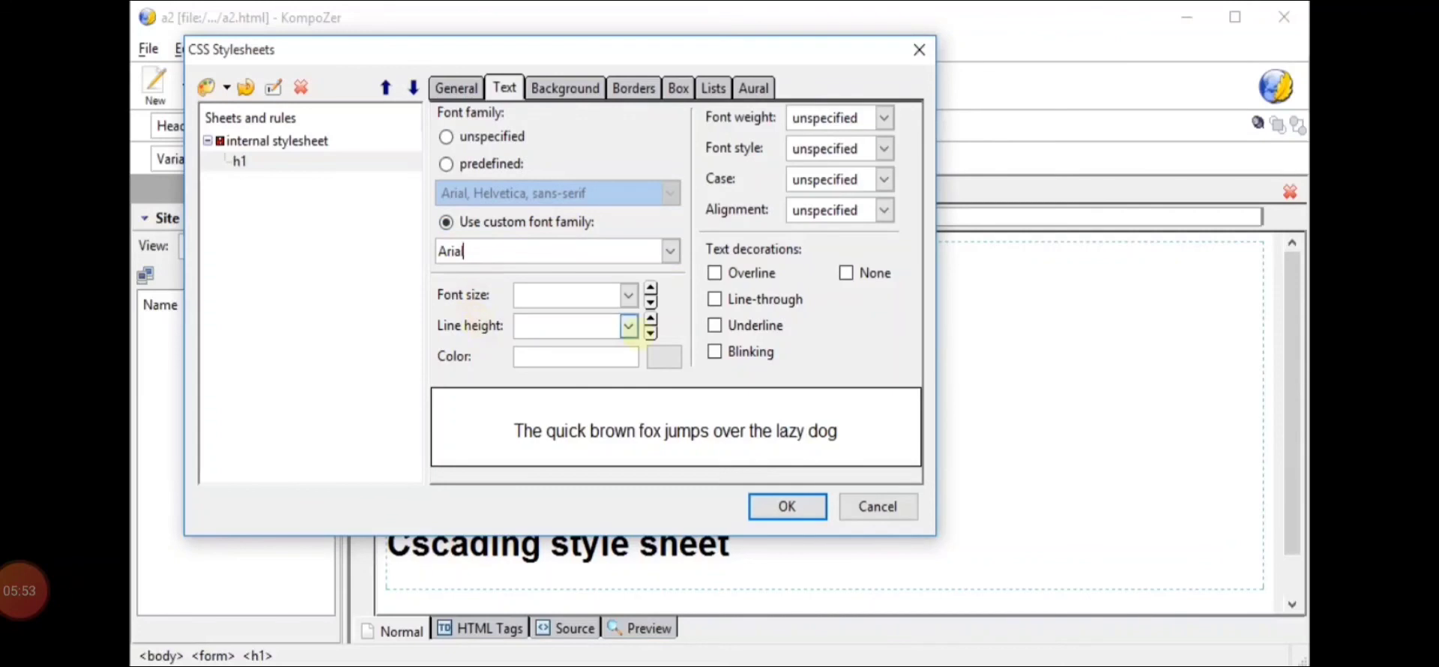
Set the h1 rule's text color to the predefined red and its font weight to Bold.
left_click(664, 357)
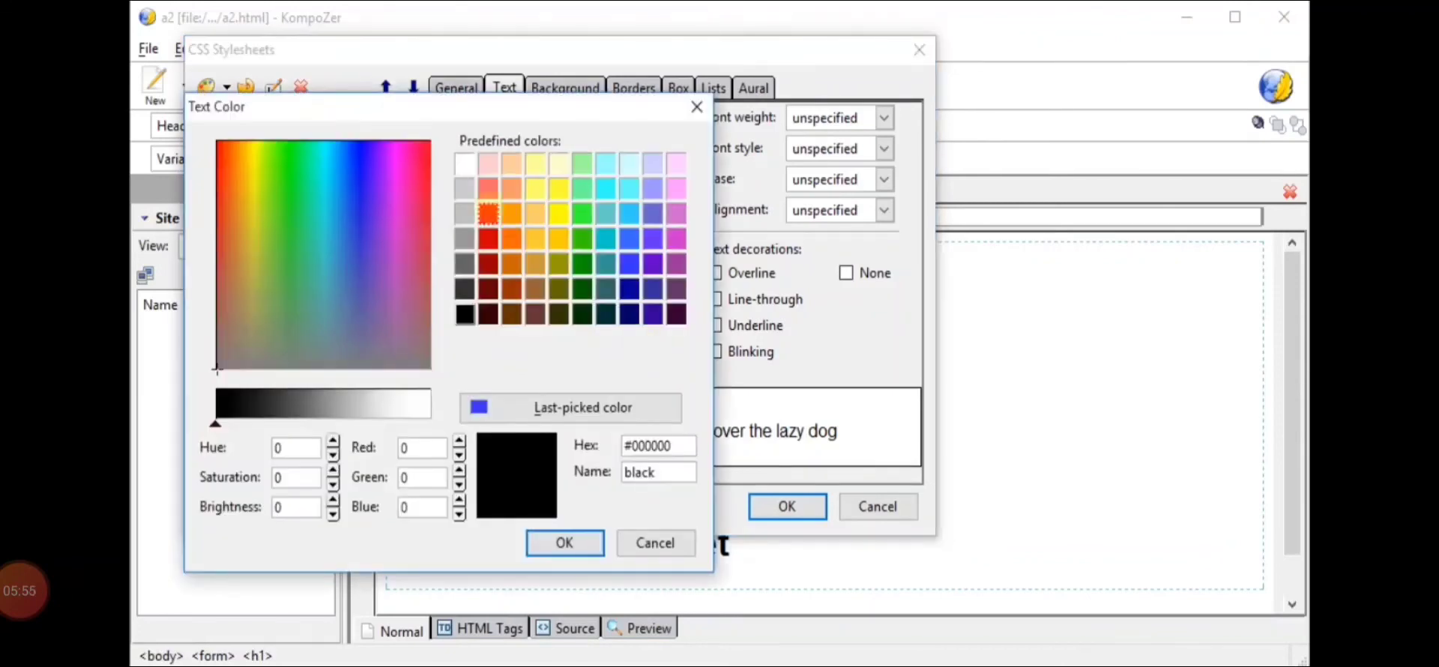
left_click(488, 214)
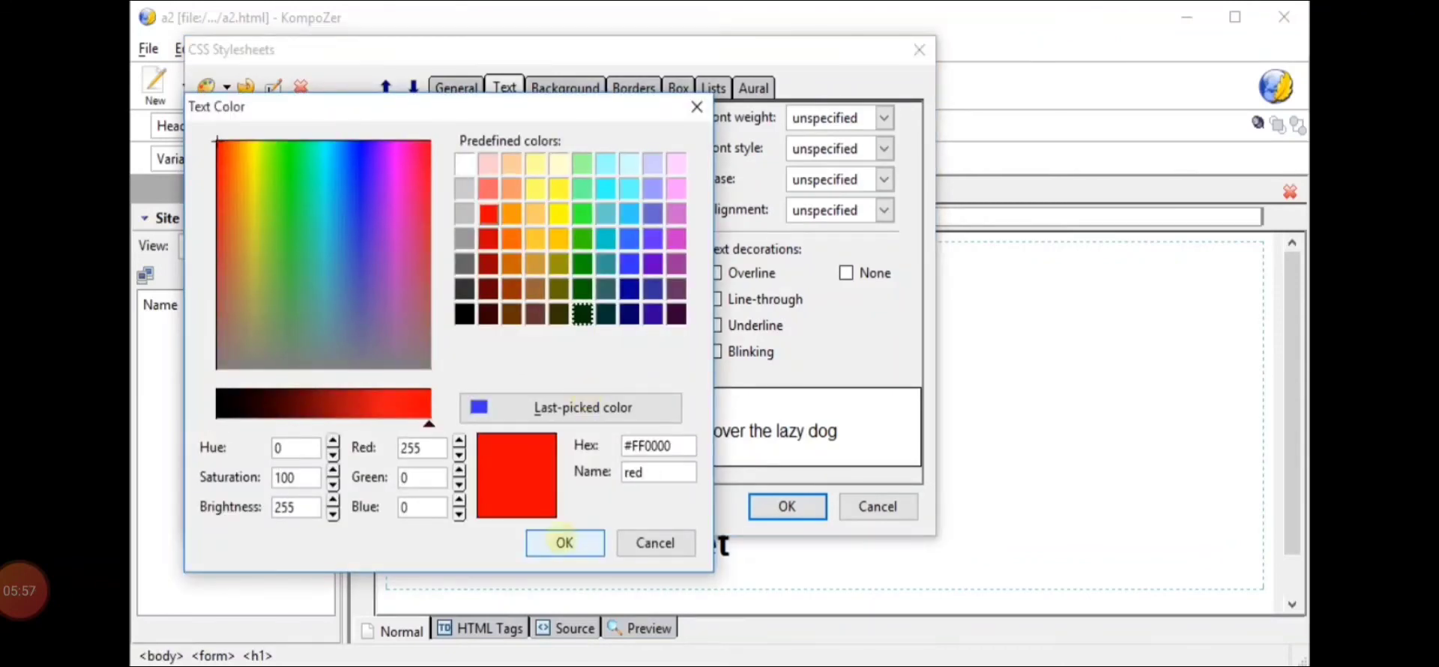
left_click(564, 542)
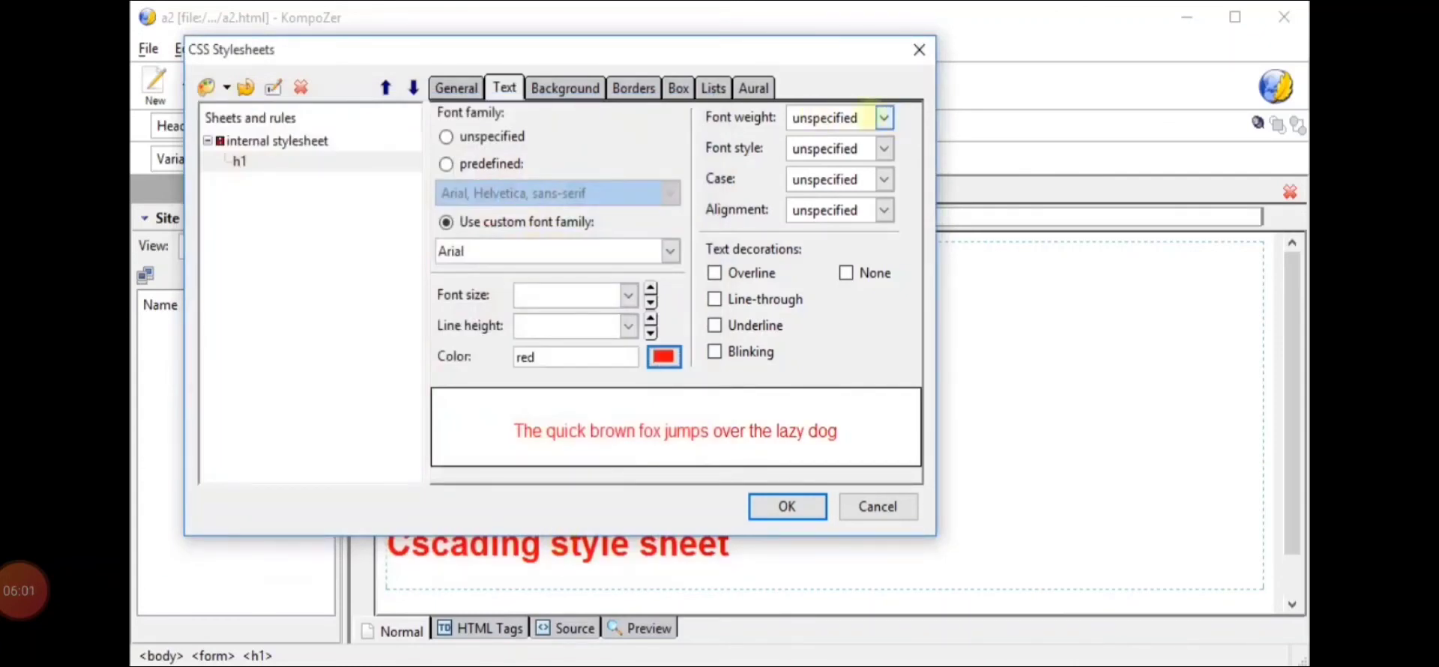
left_click(883, 118)
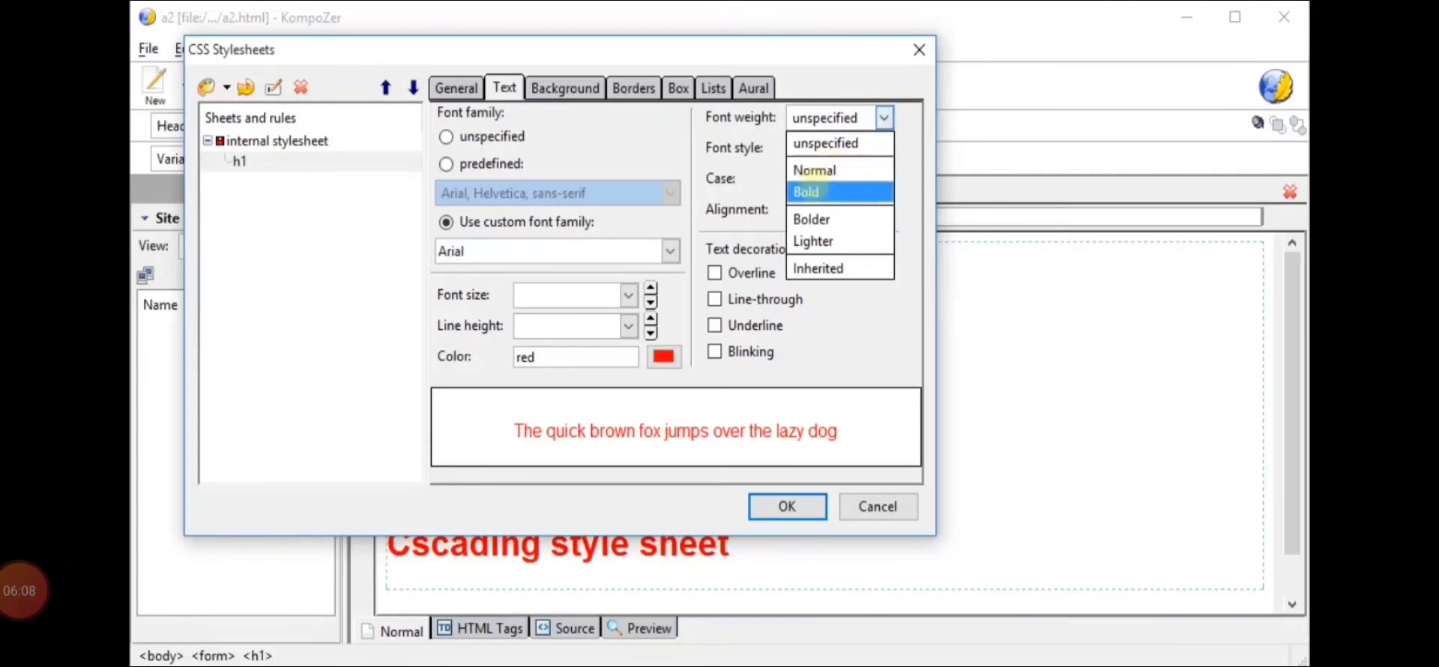
left_click(811, 191)
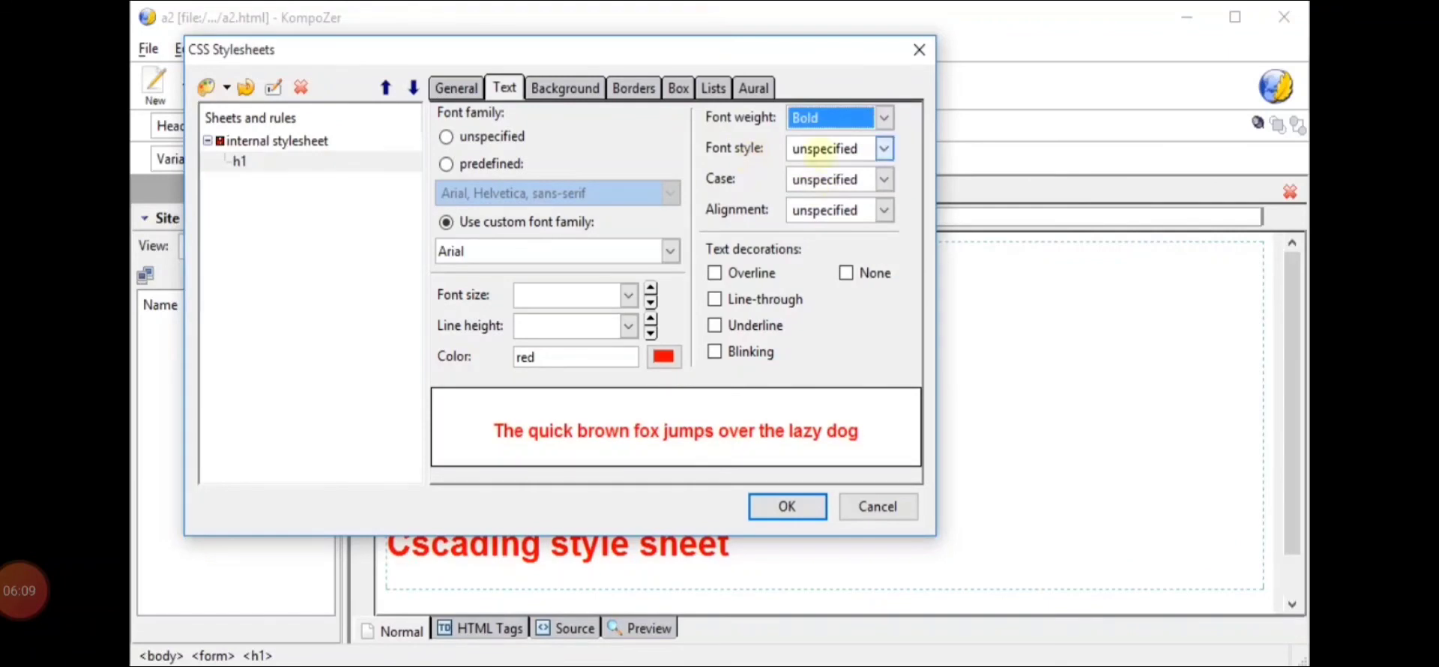
Try the Italic font style on the h1 rule and change the font style to Normal.
left_click(884, 149)
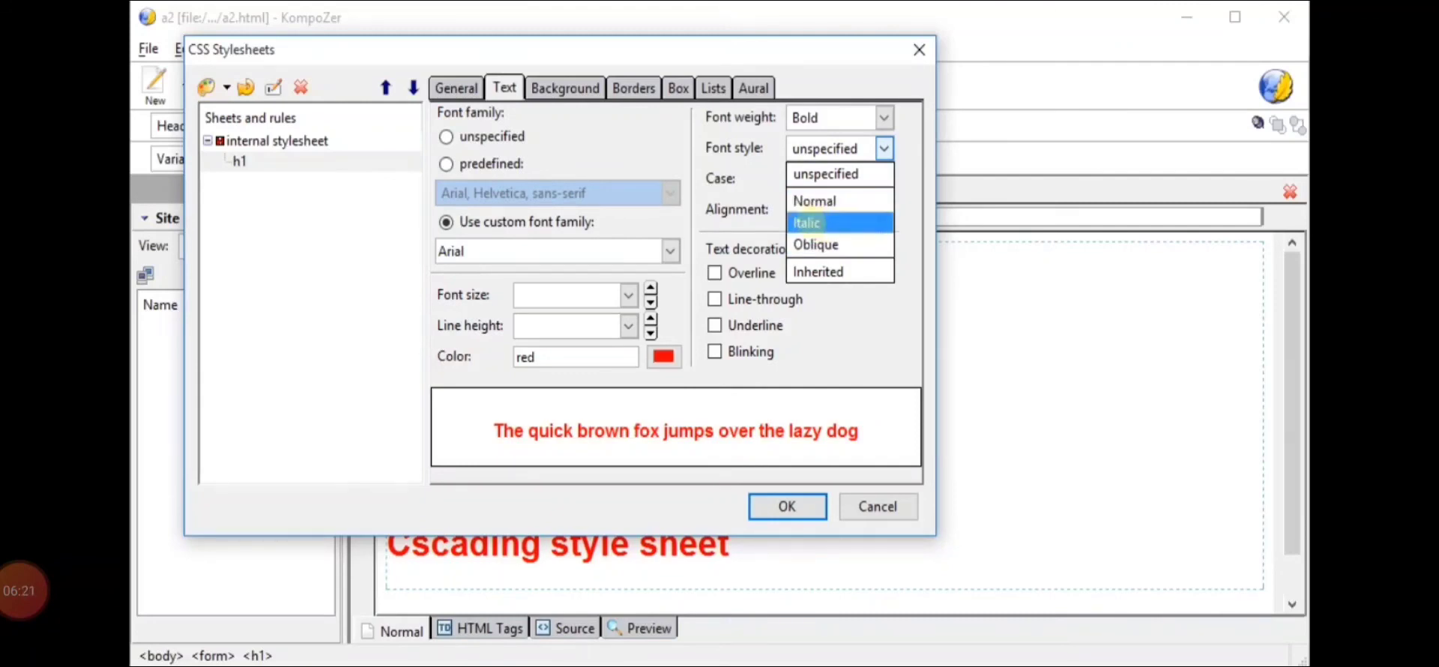
left_click(807, 223)
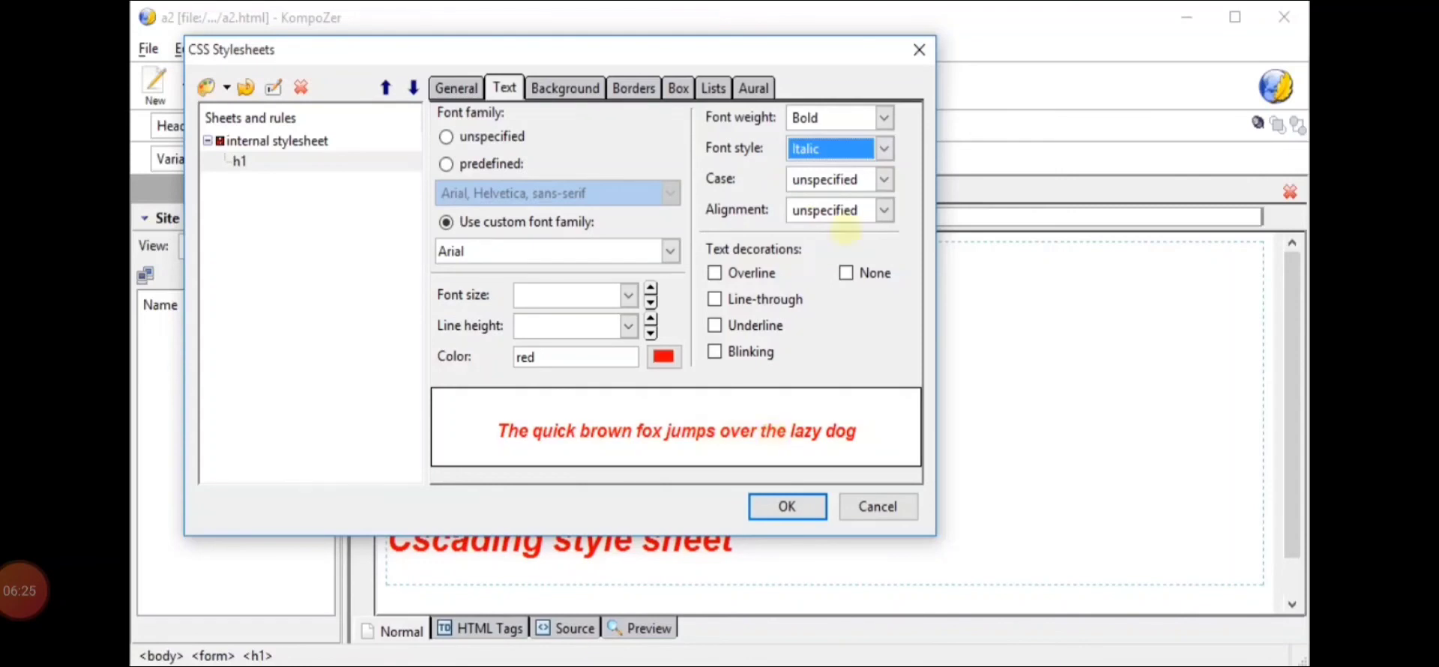
left_click(884, 148)
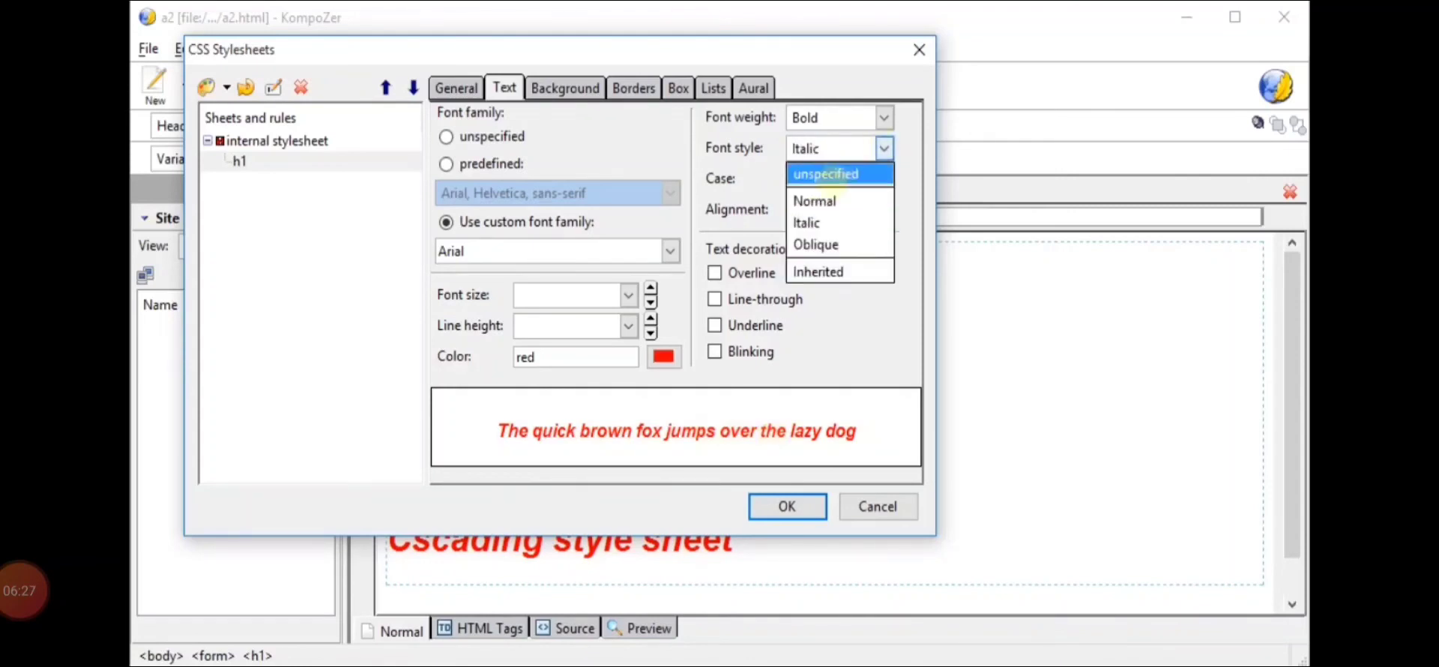
left_click(821, 201)
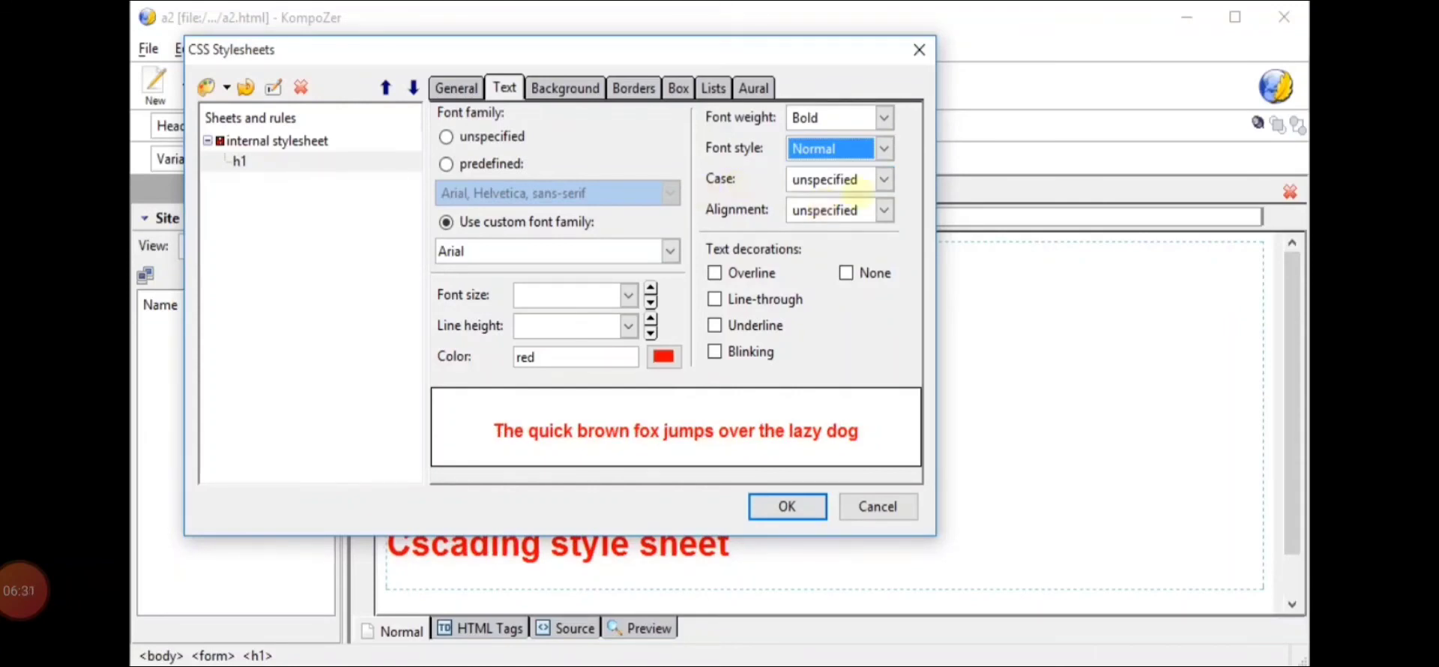
Try Upper case on the h1 rule's text, set the case to No change, and look through the alignment options.
left_click(885, 179)
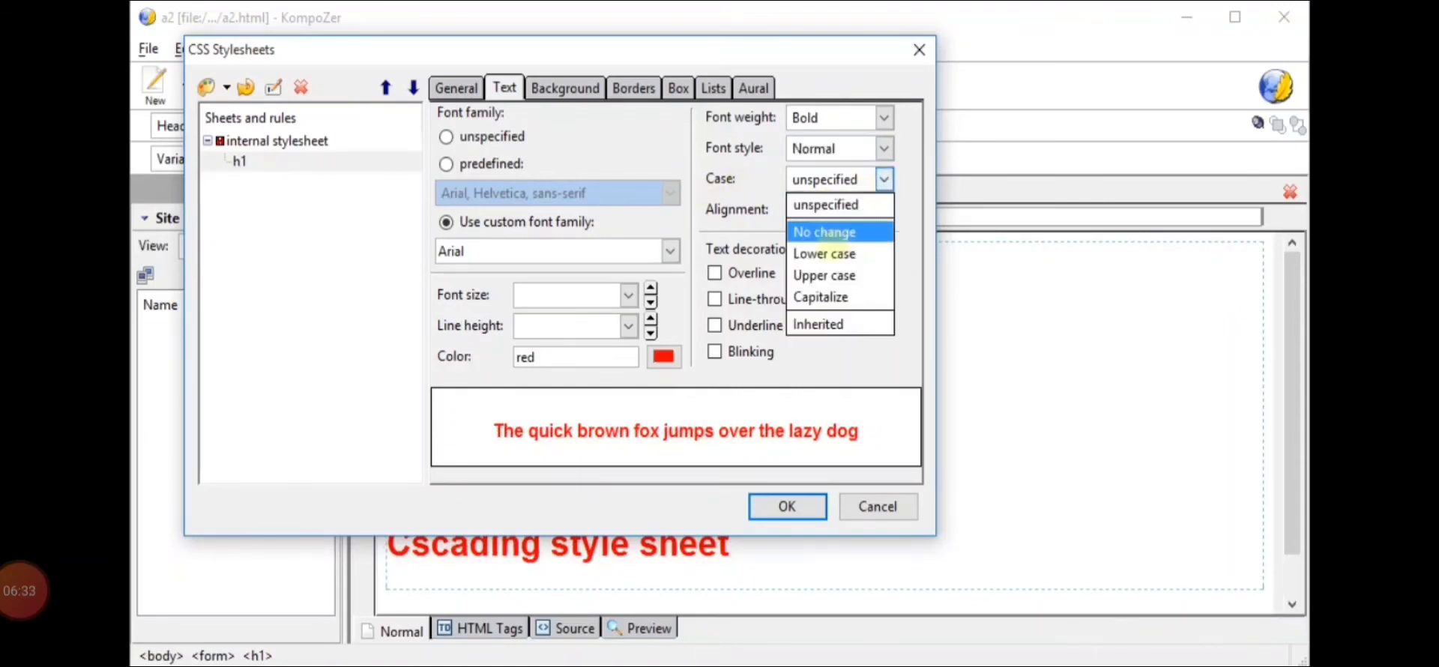
left_click(824, 274)
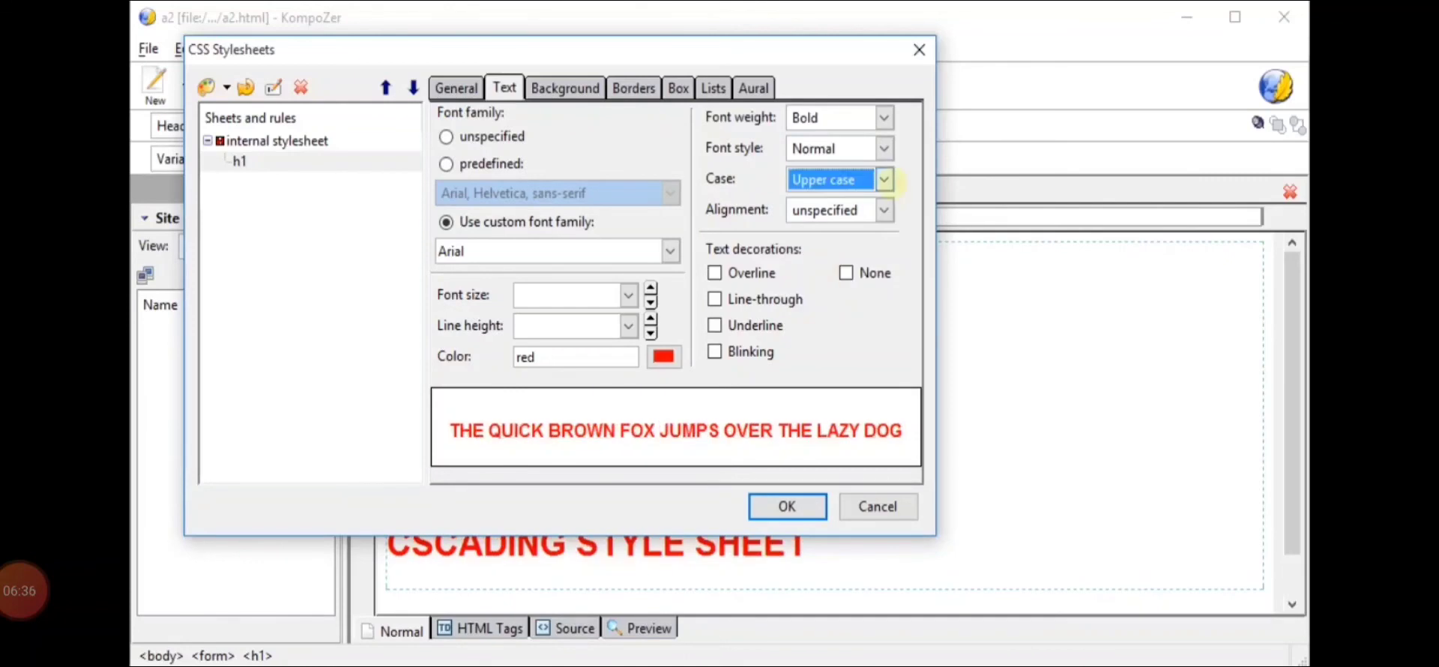
left_click(886, 179)
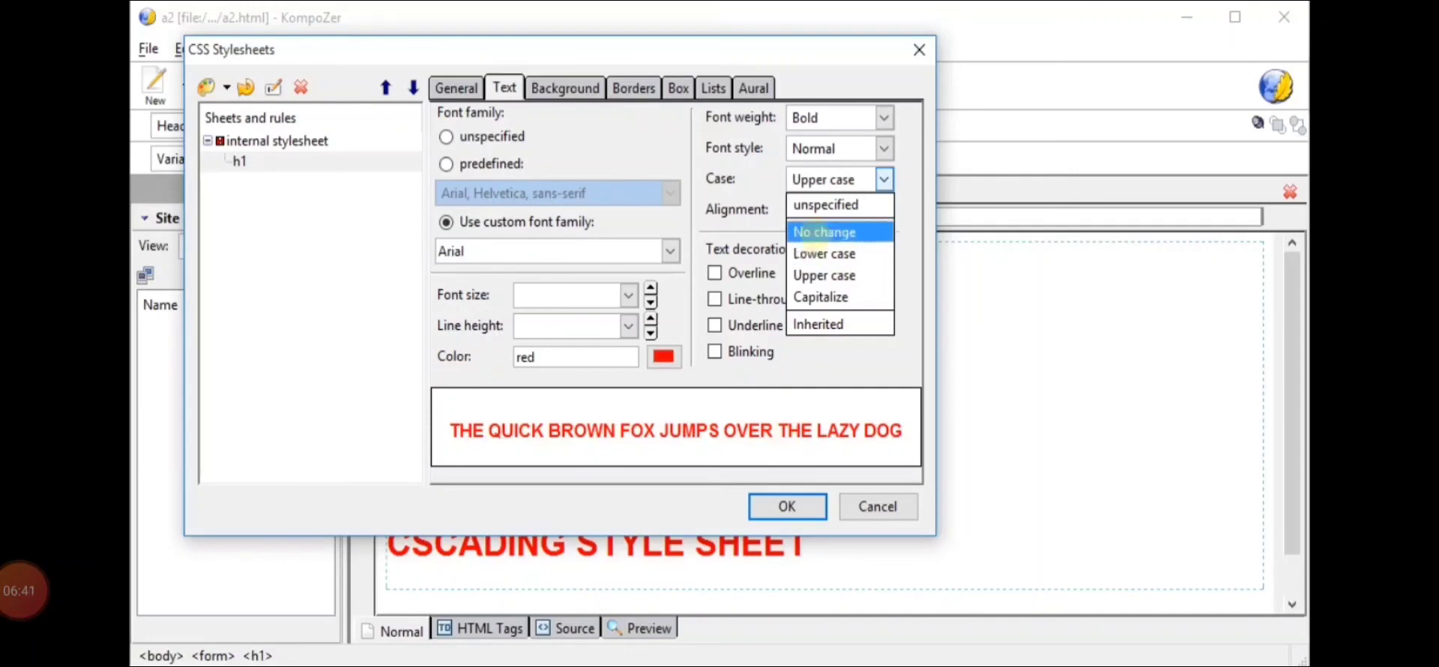
left_click(820, 233)
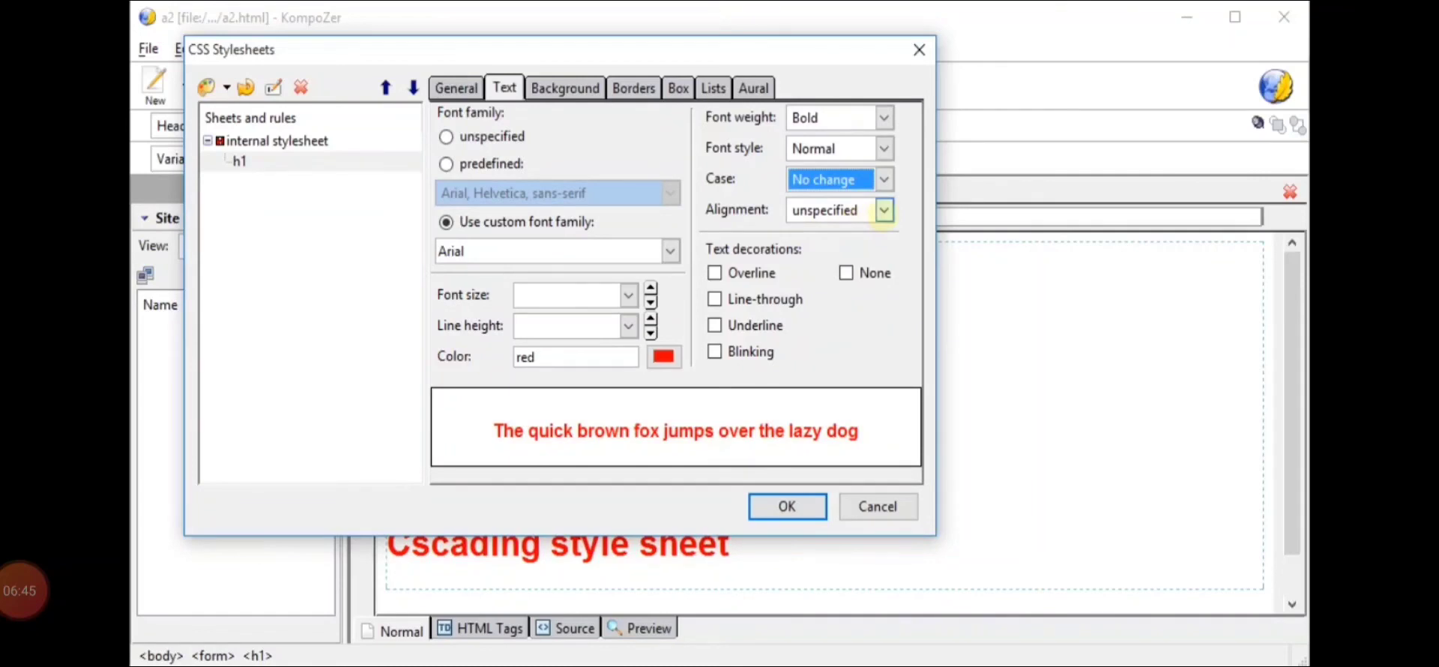
left_click(885, 211)
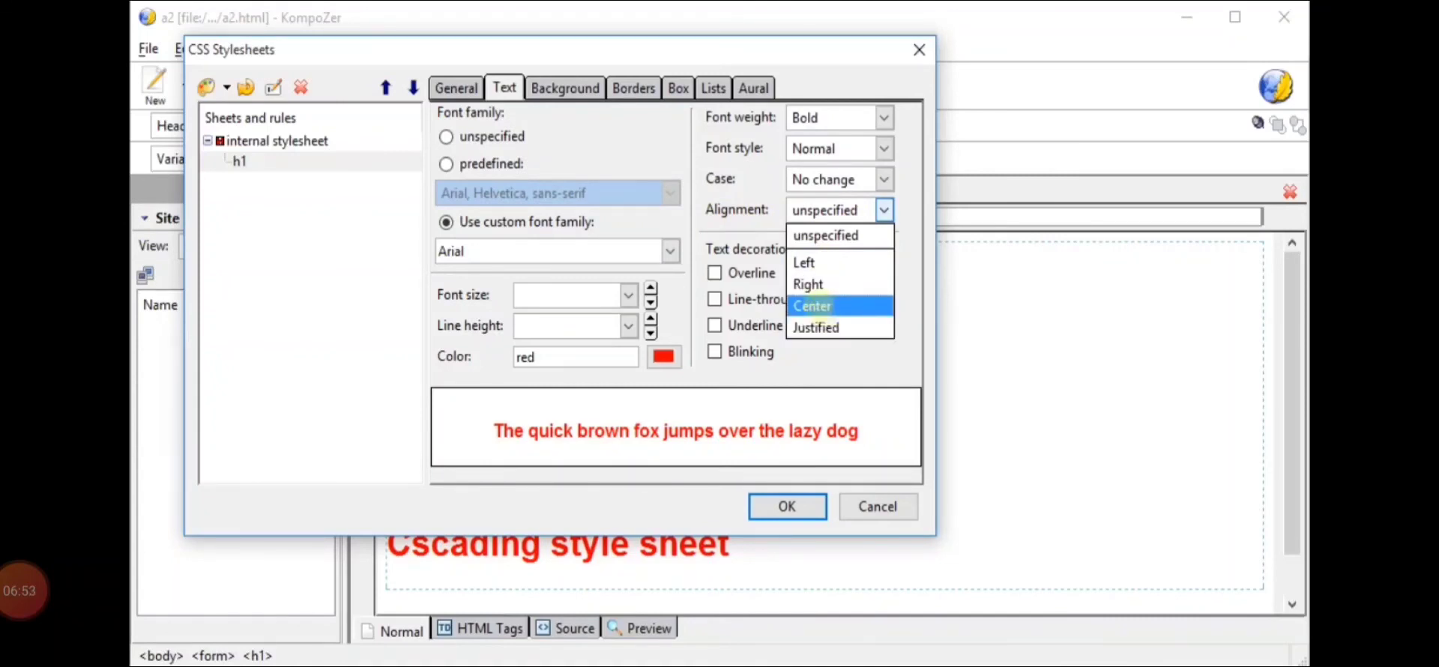
left_click(852, 358)
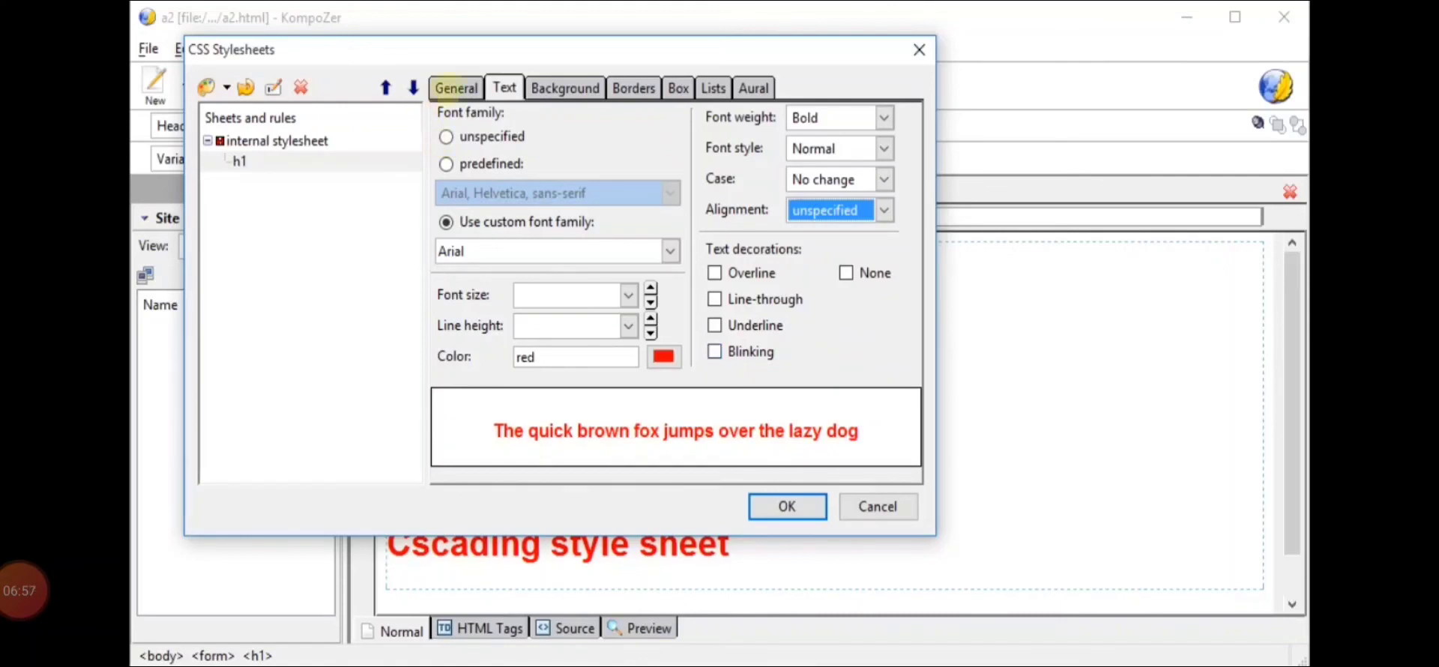
Review the CSS declarations and text settings of the h1 rule, and open its background settings.
left_click(453, 87)
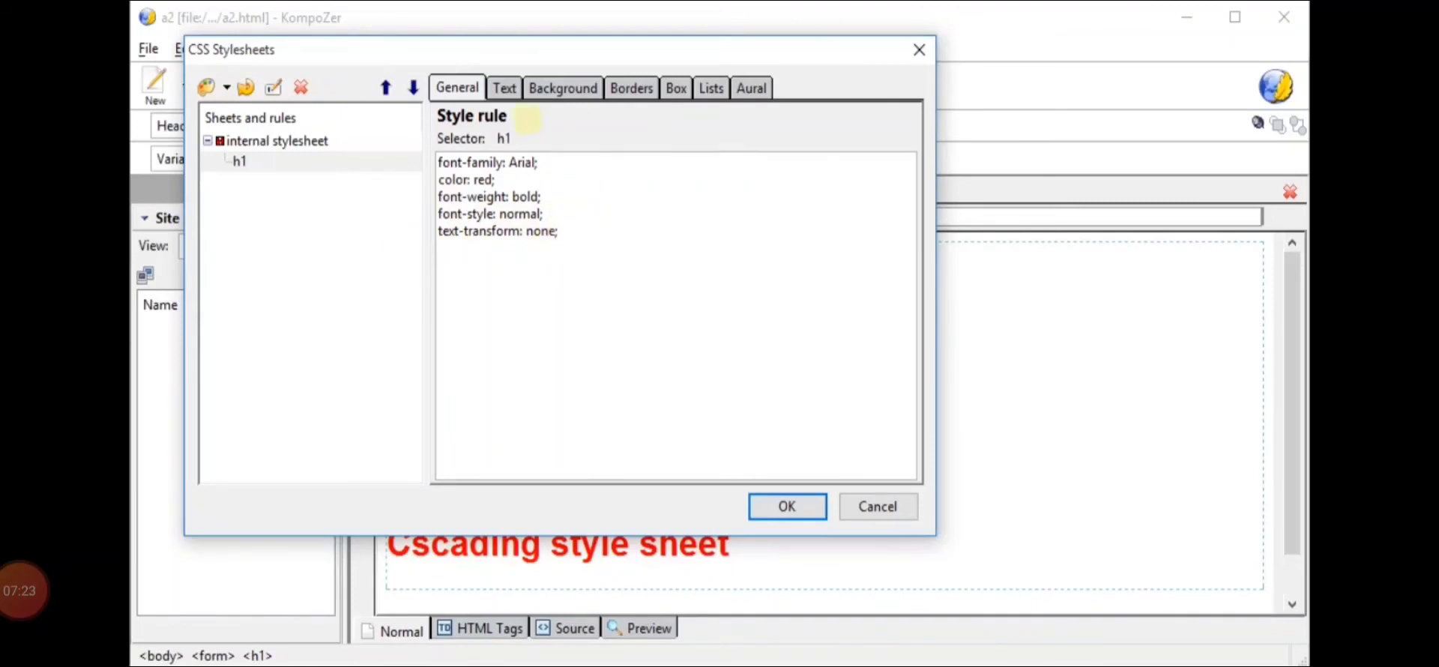
left_click(553, 89)
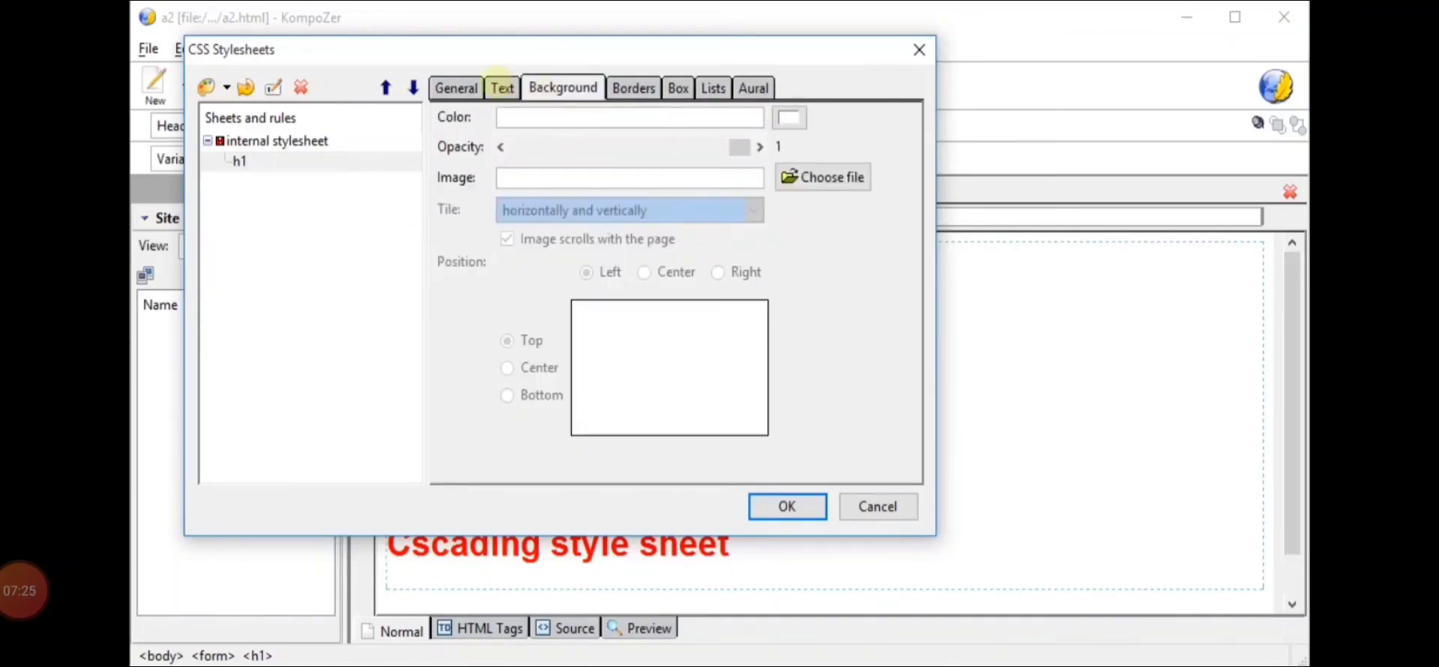
left_click(501, 85)
left_click(568, 90)
left_click(502, 88)
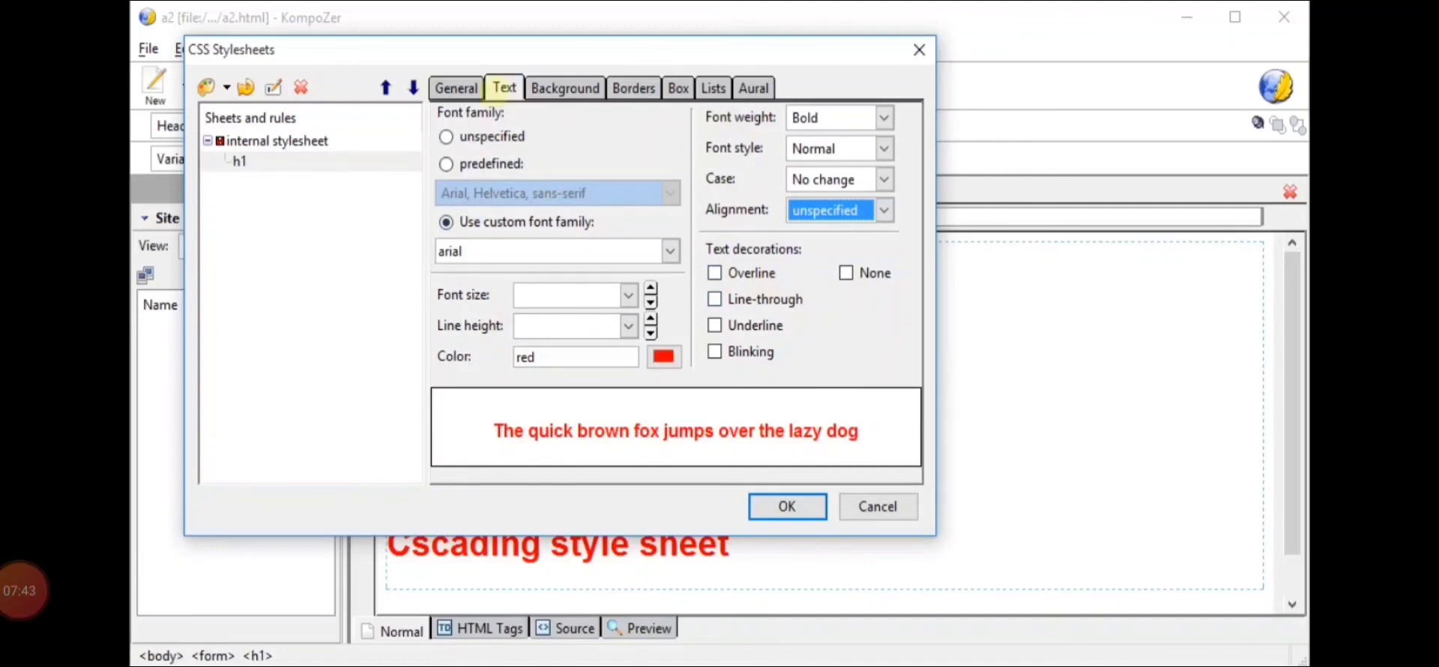
left_click(541, 86)
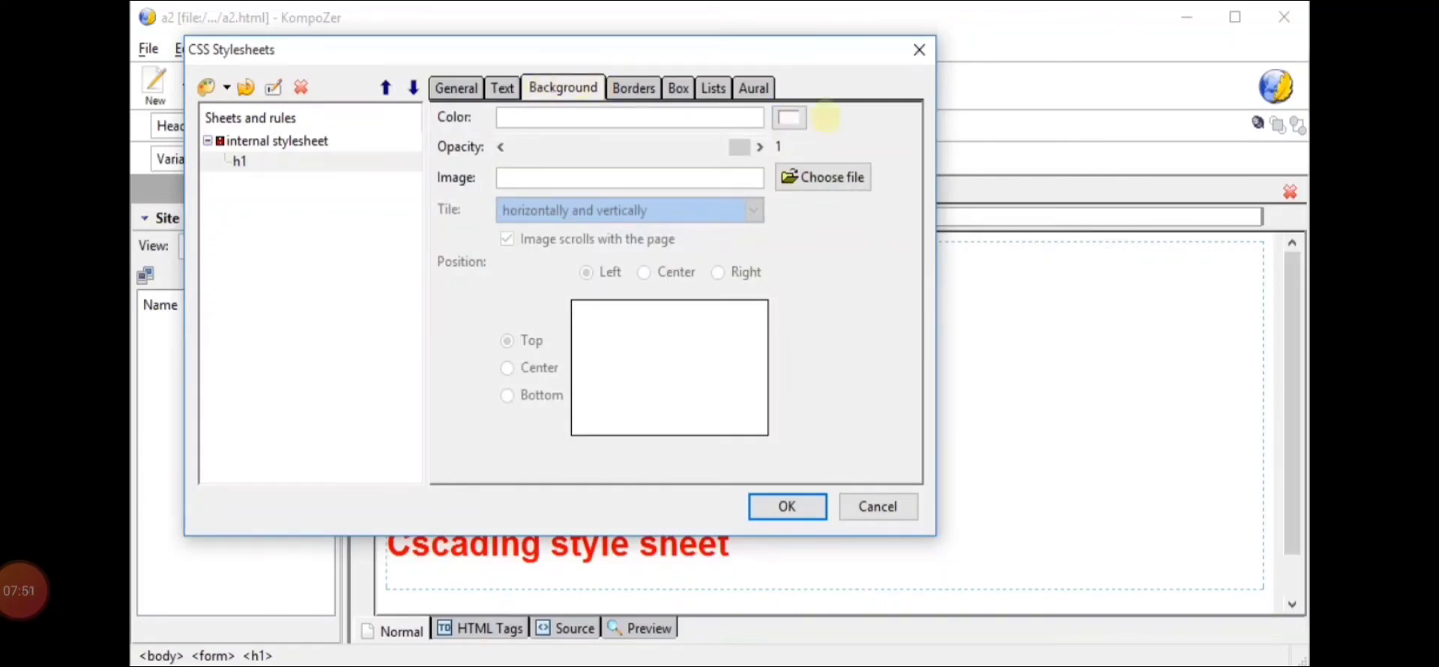
Set the h1 rule's background color to the predefined light yellow #FFFF99.
left_click(789, 118)
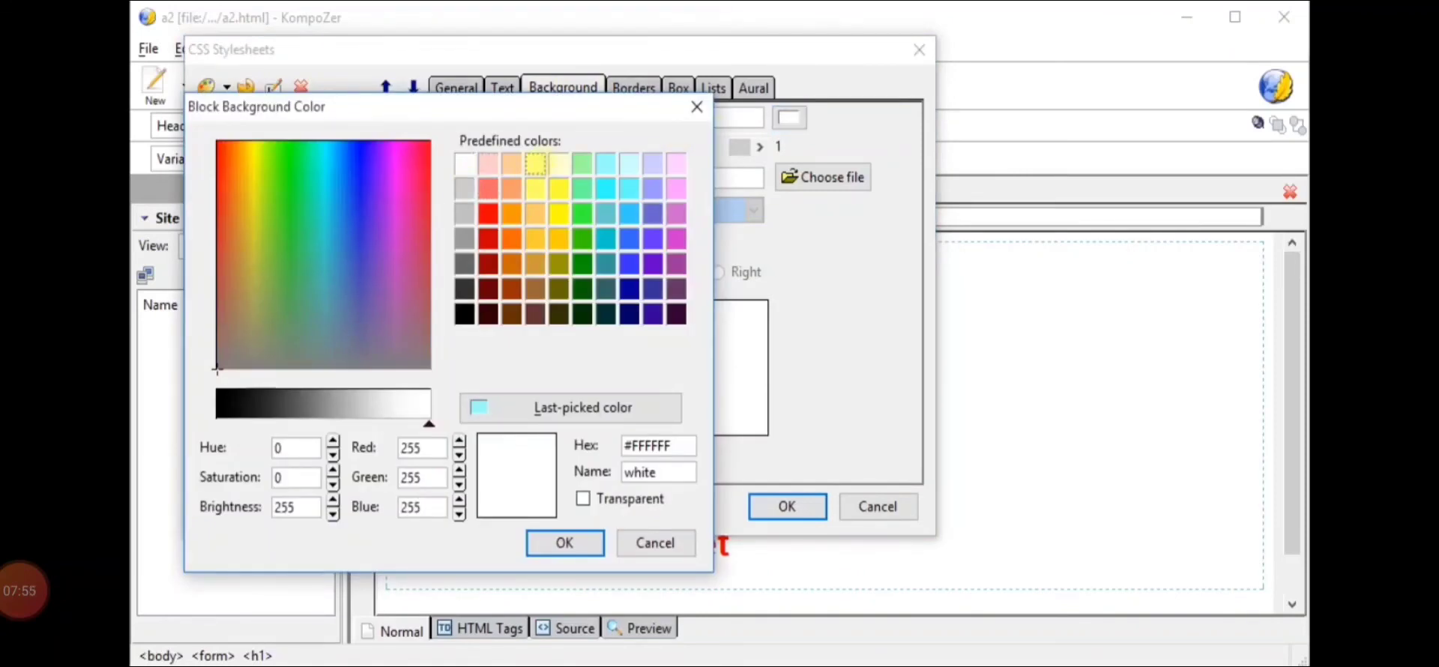
left_click(534, 163)
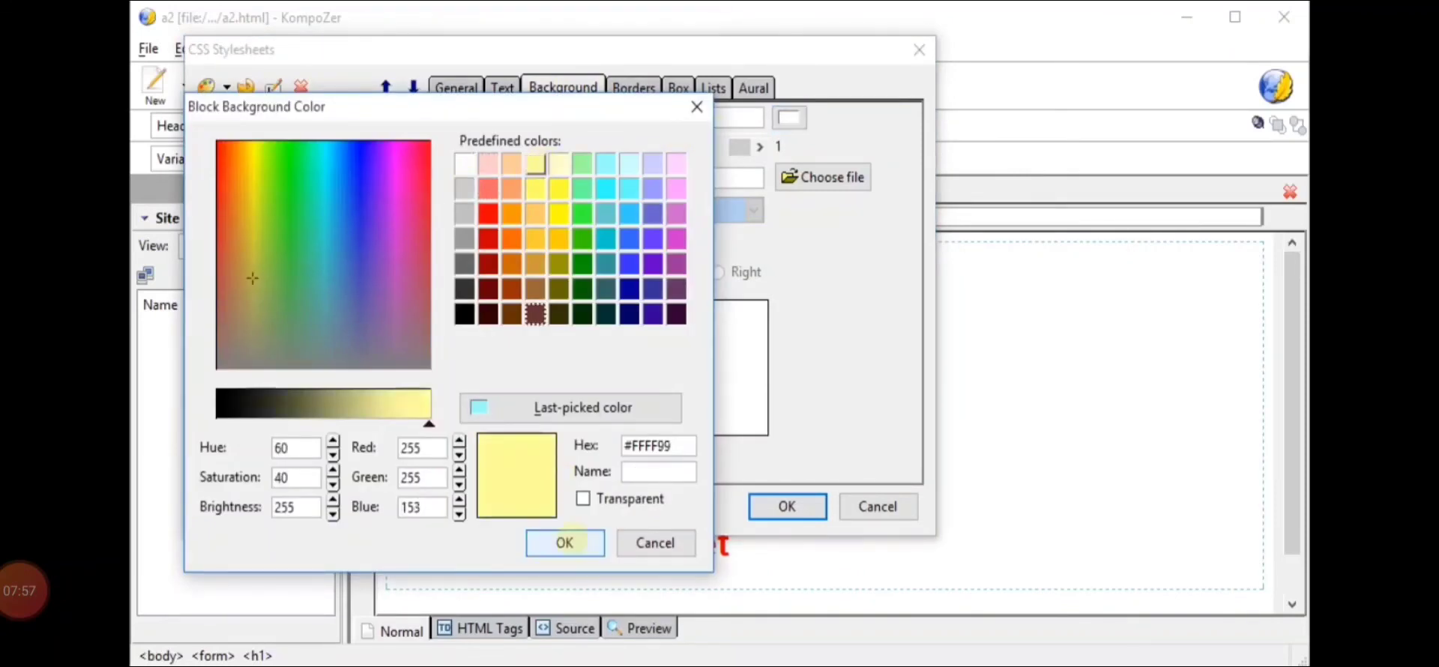
left_click(566, 543)
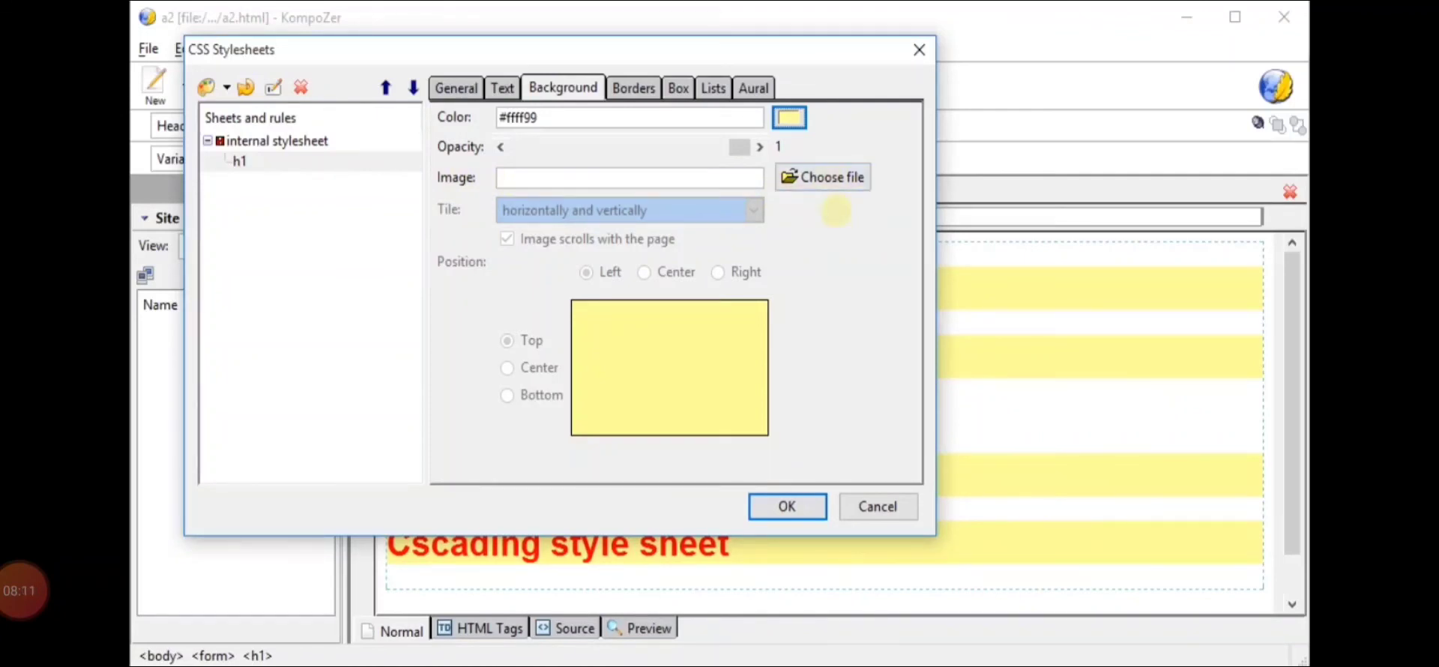
Browse the Pictures folder for an h1 background image and close the file chooser without selecting one.
left_click(817, 178)
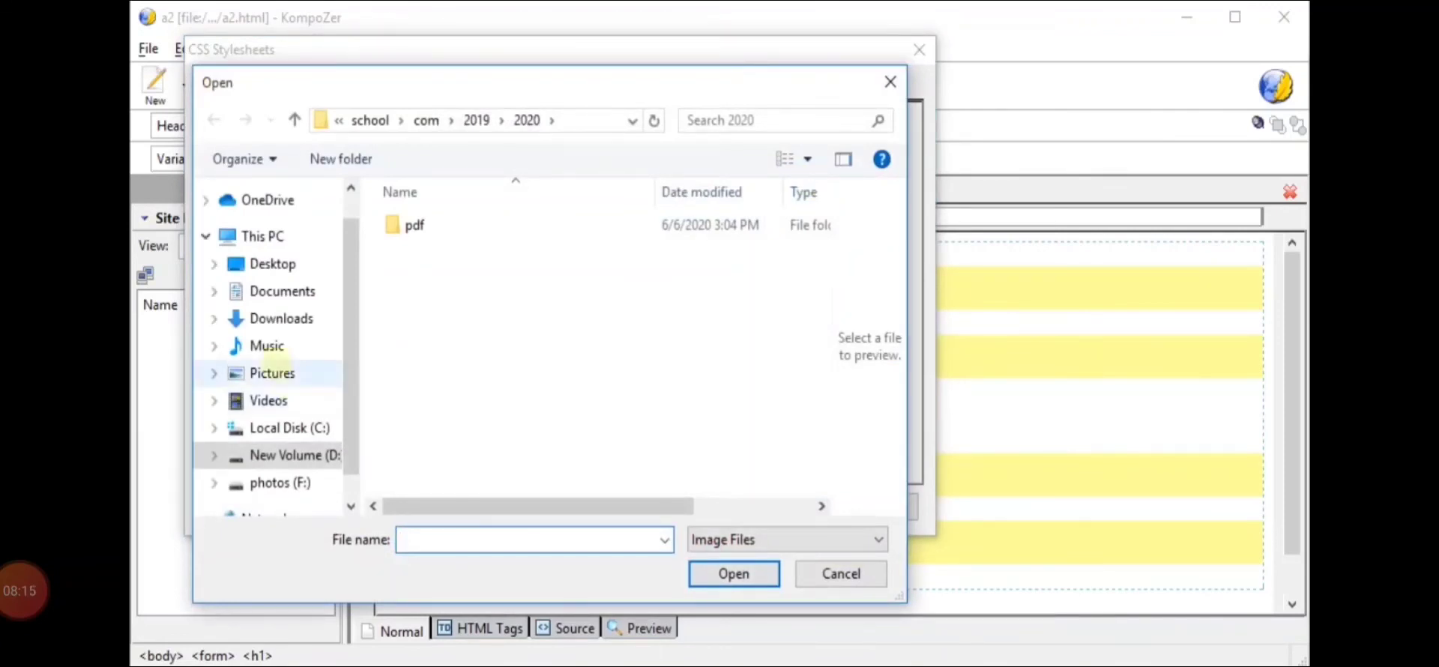
left_click(272, 371)
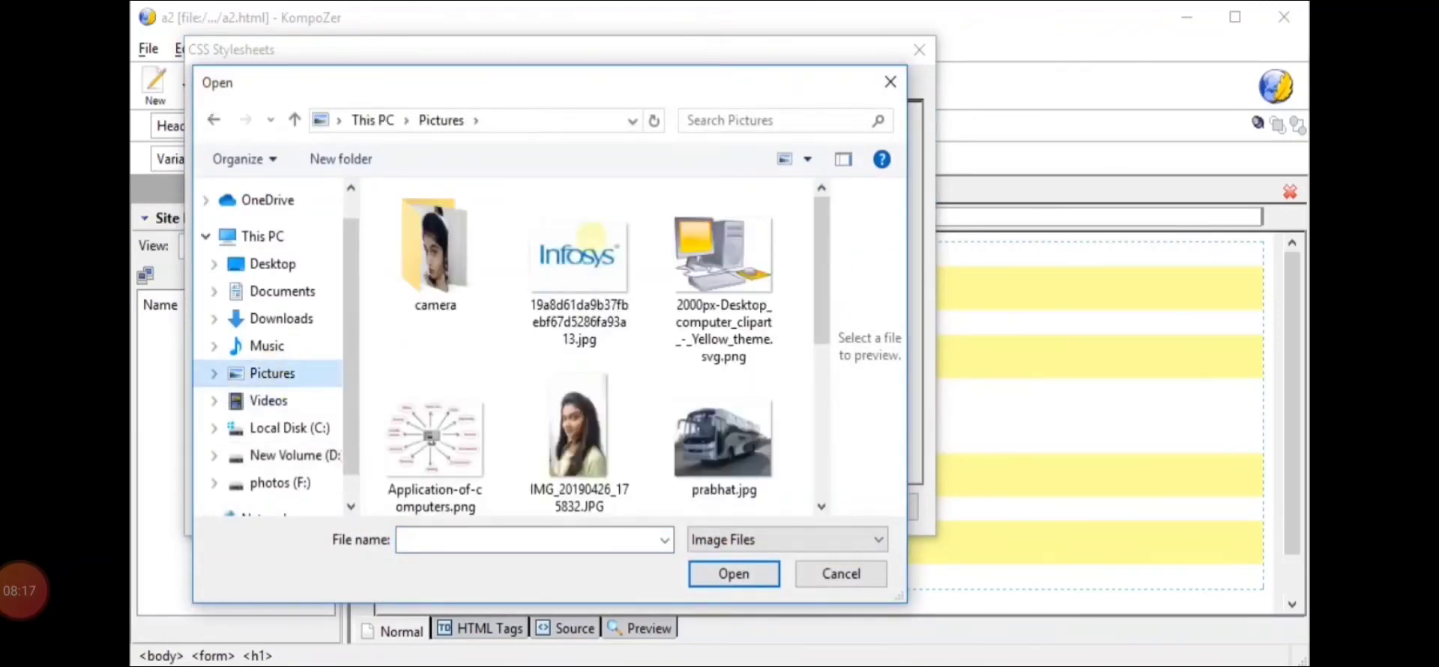
left_click(890, 81)
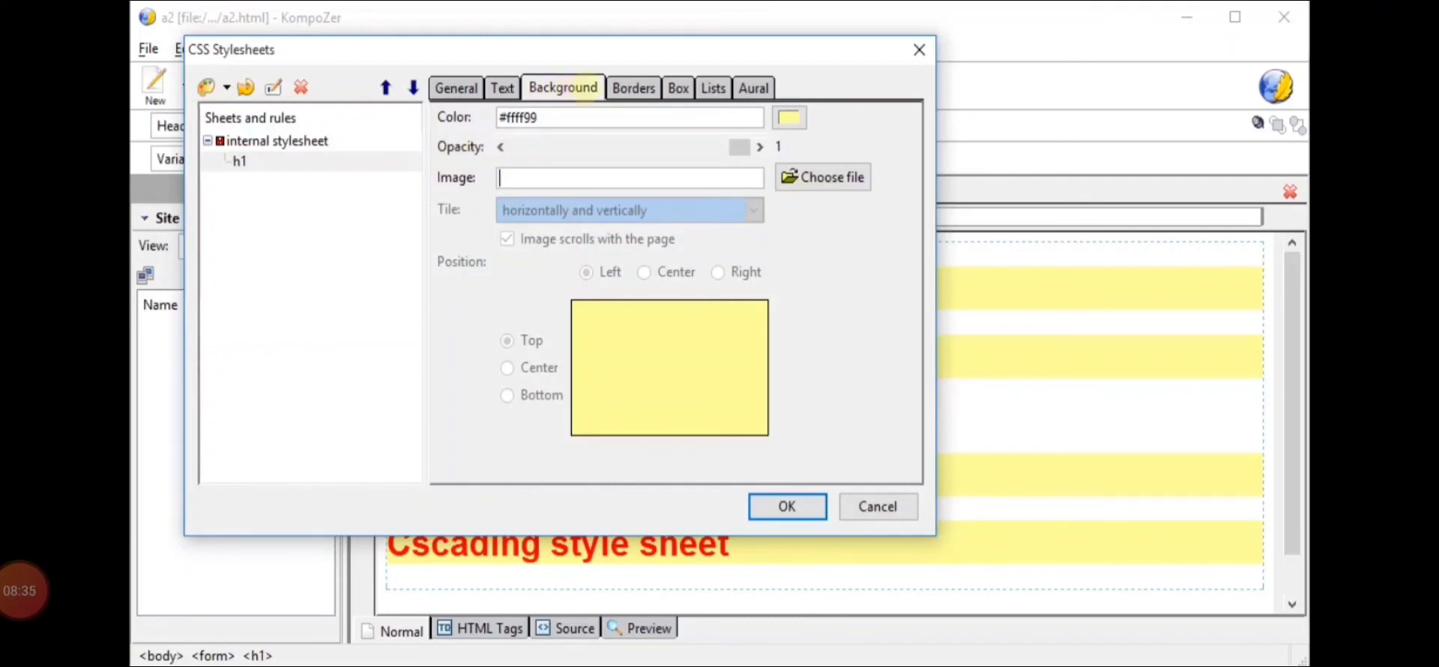
Look through the border style options available for the h1 rule without choosing one.
left_click(632, 87)
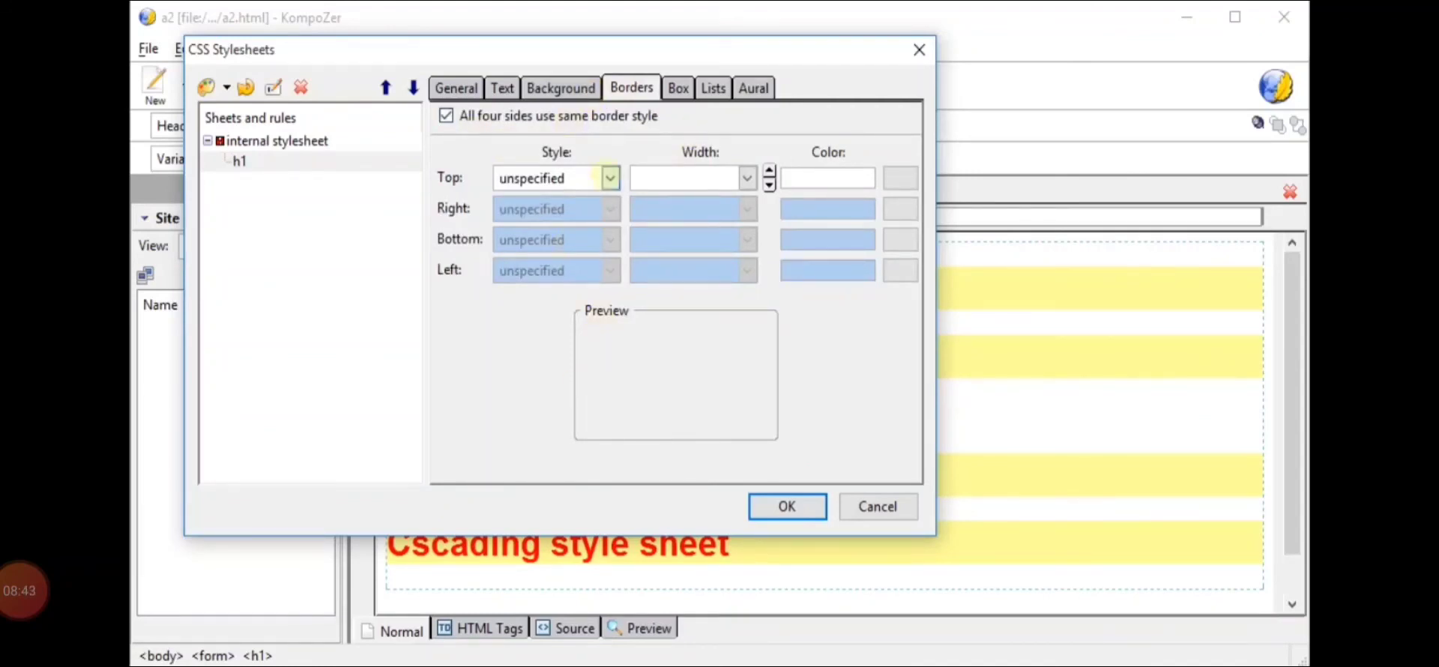
left_click(610, 177)
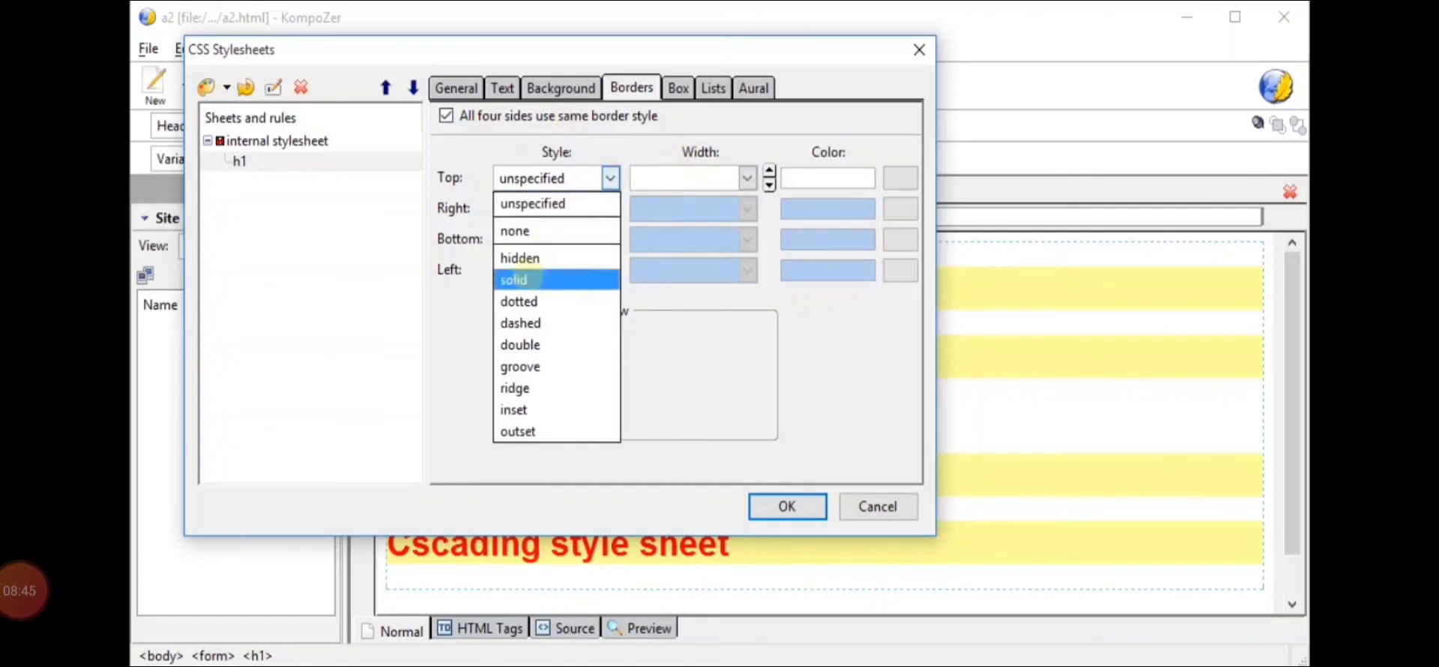
left_click(451, 329)
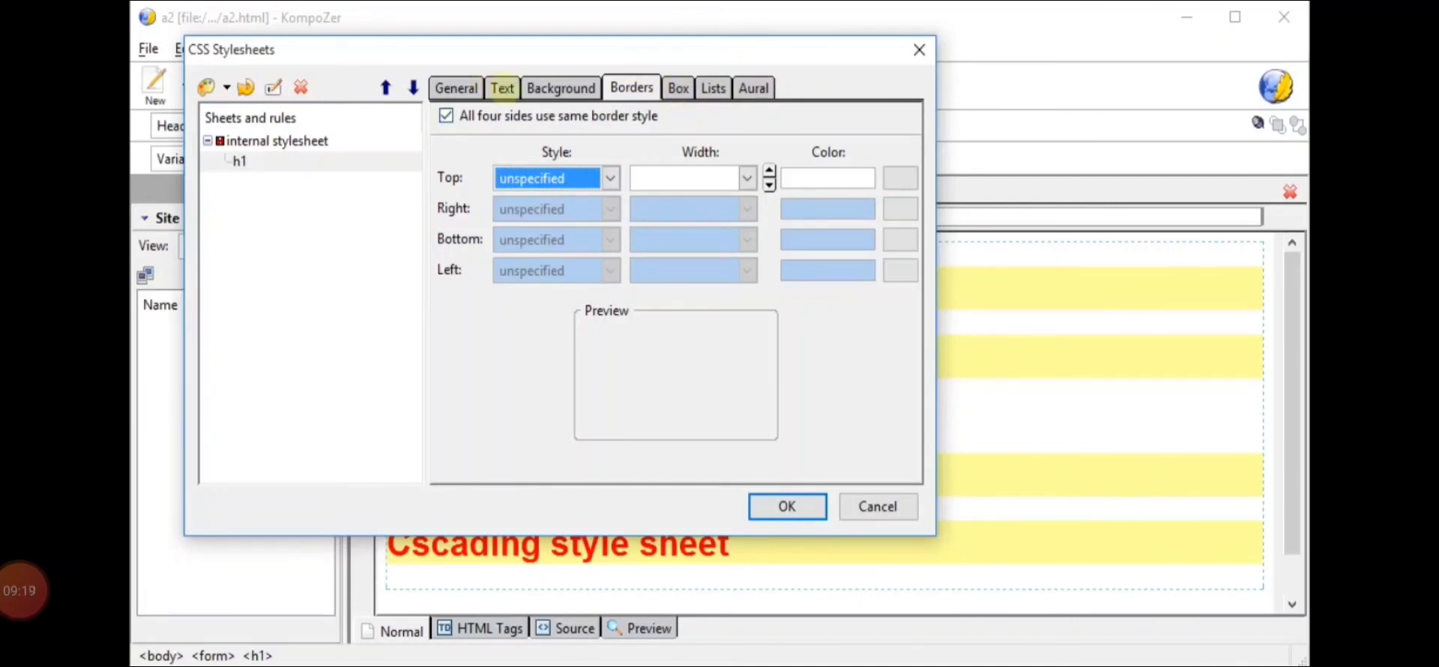
Review the h1 rule's text, background and border settings and its CSS declarations, and accept the stylesheet changes.
left_click(503, 88)
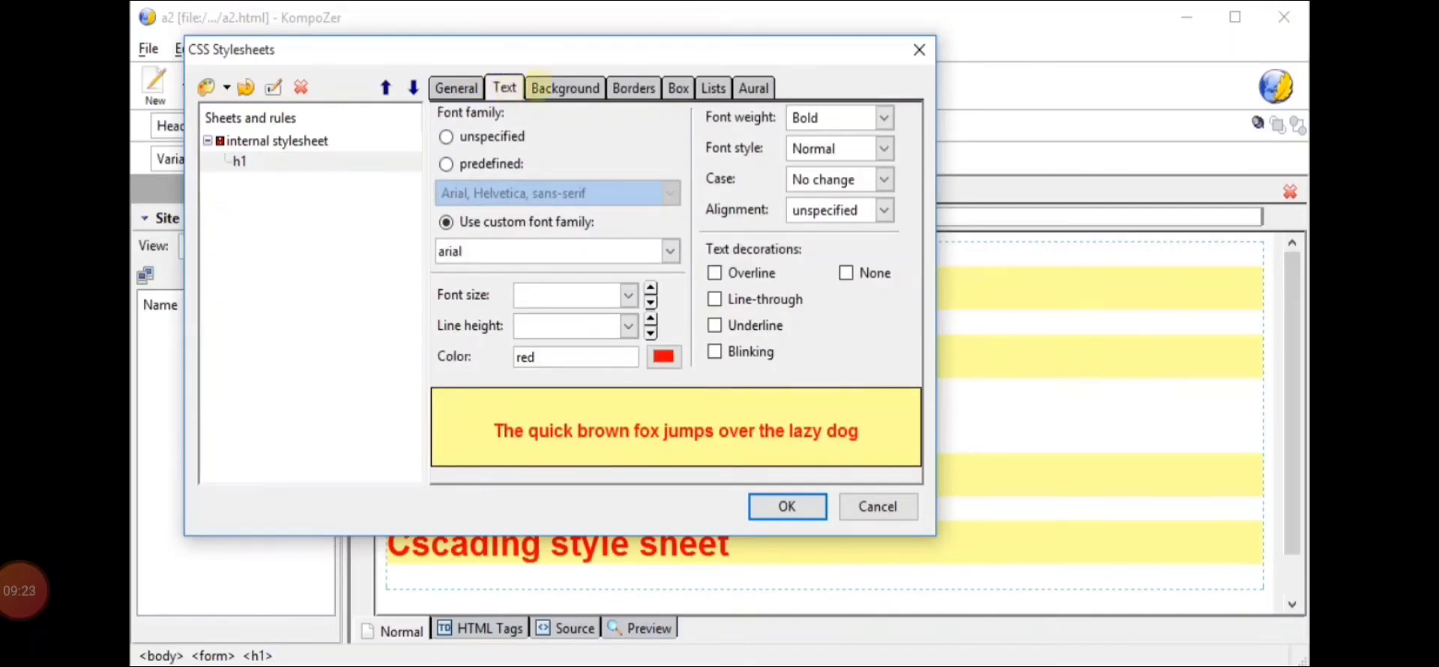
left_click(539, 88)
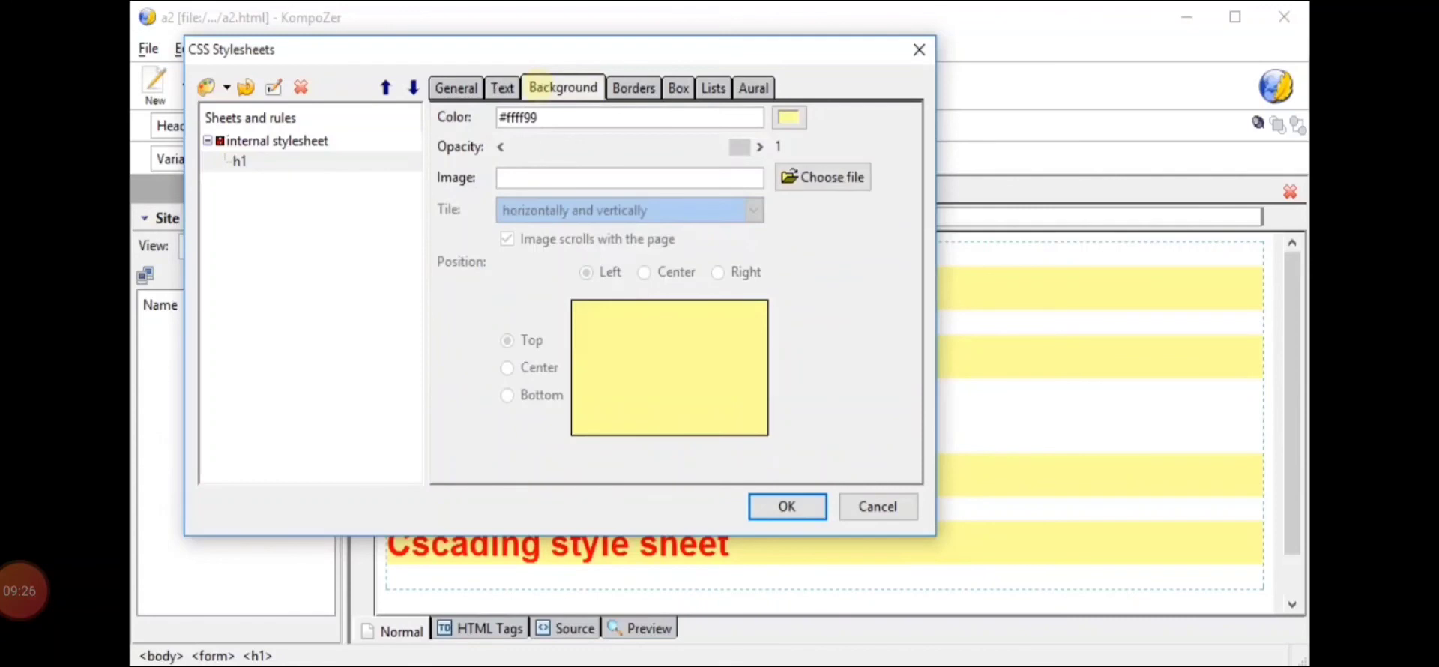
left_click(632, 87)
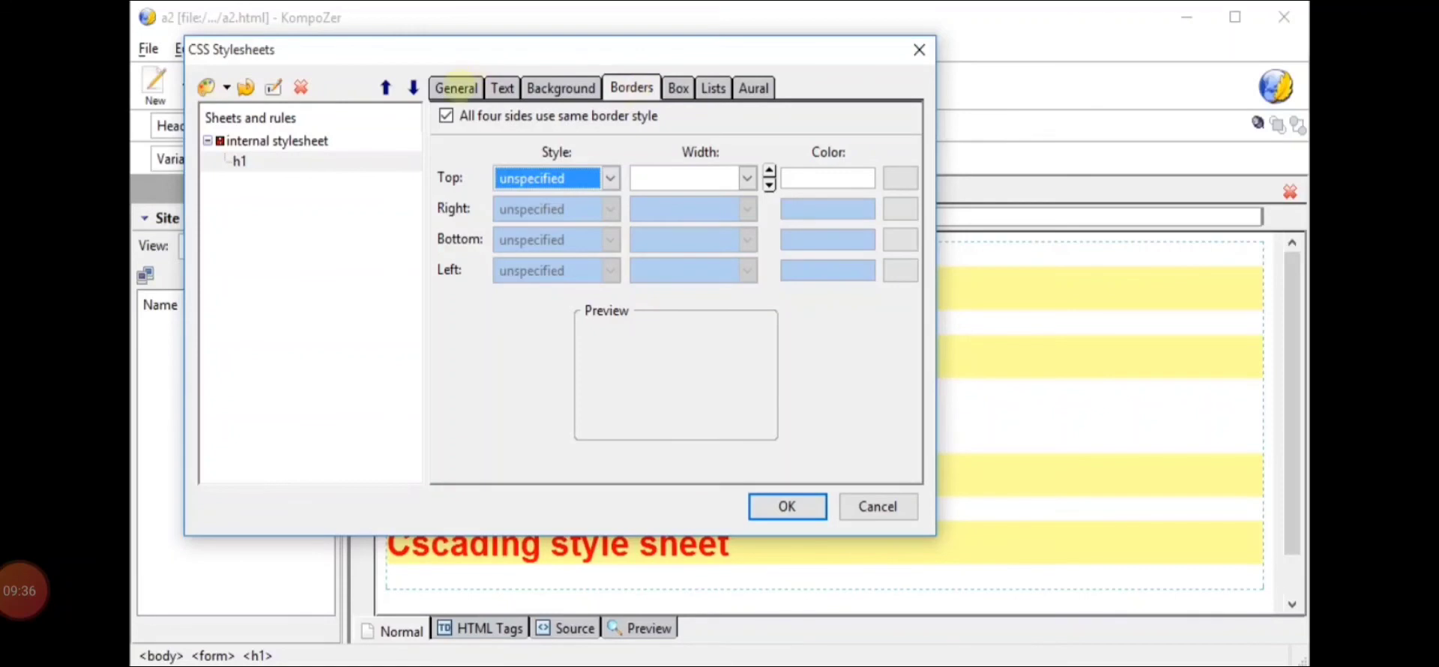
left_click(458, 87)
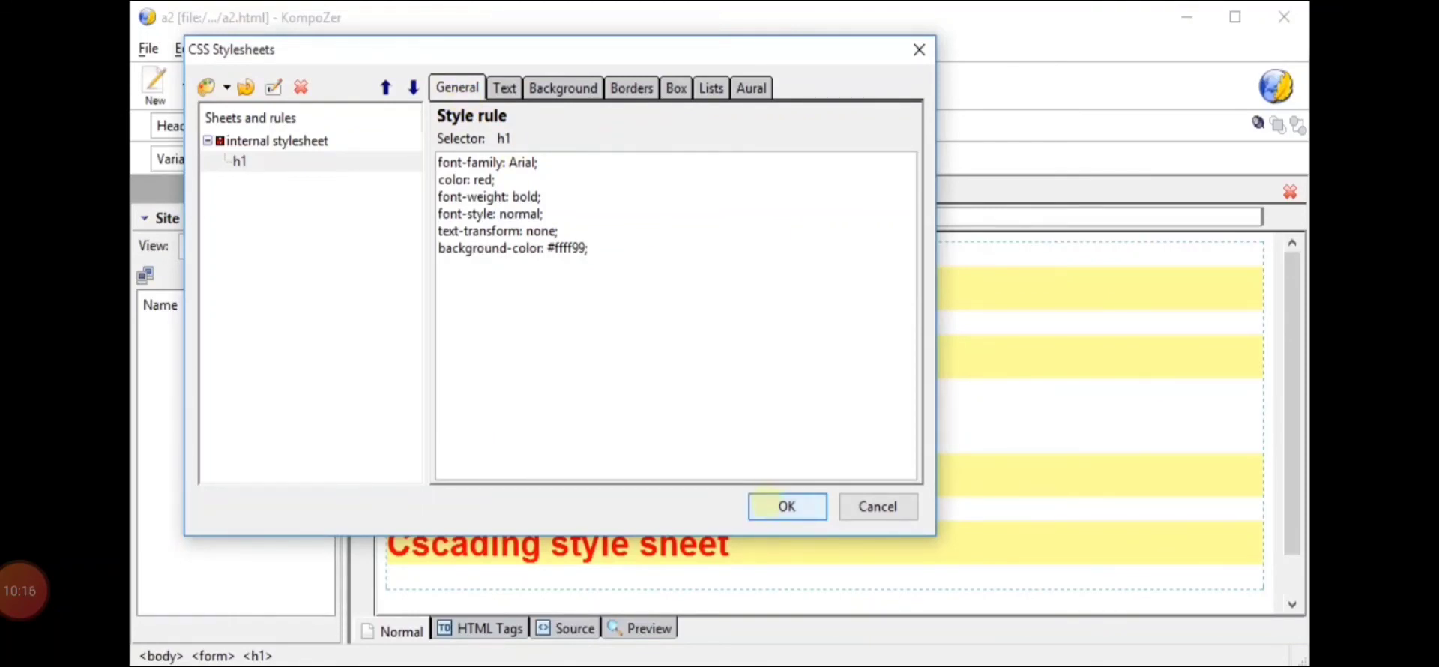
left_click(767, 503)
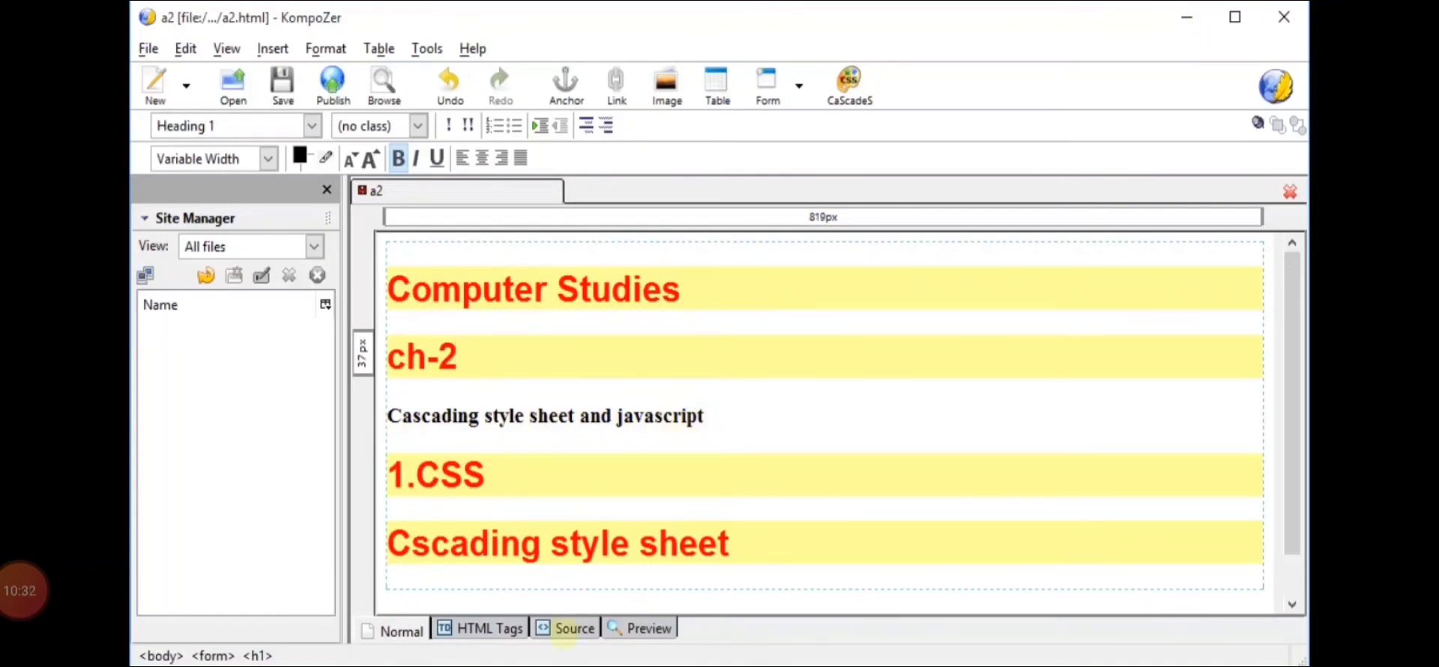
View the page's HTML source and examine the h3 heading line among the h1 headings in the body.
left_click(564, 633)
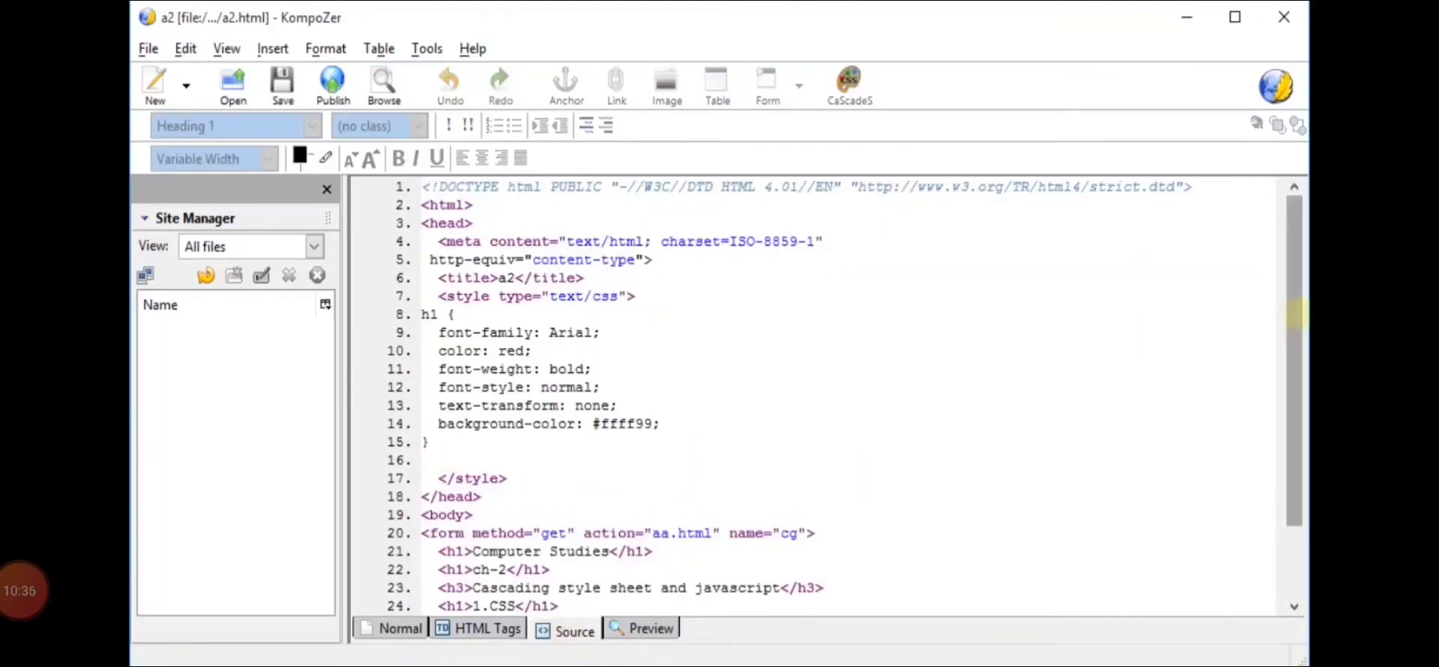
scroll(1295, 315, "down", 1)
left_click_drag(448, 537, 701, 528)
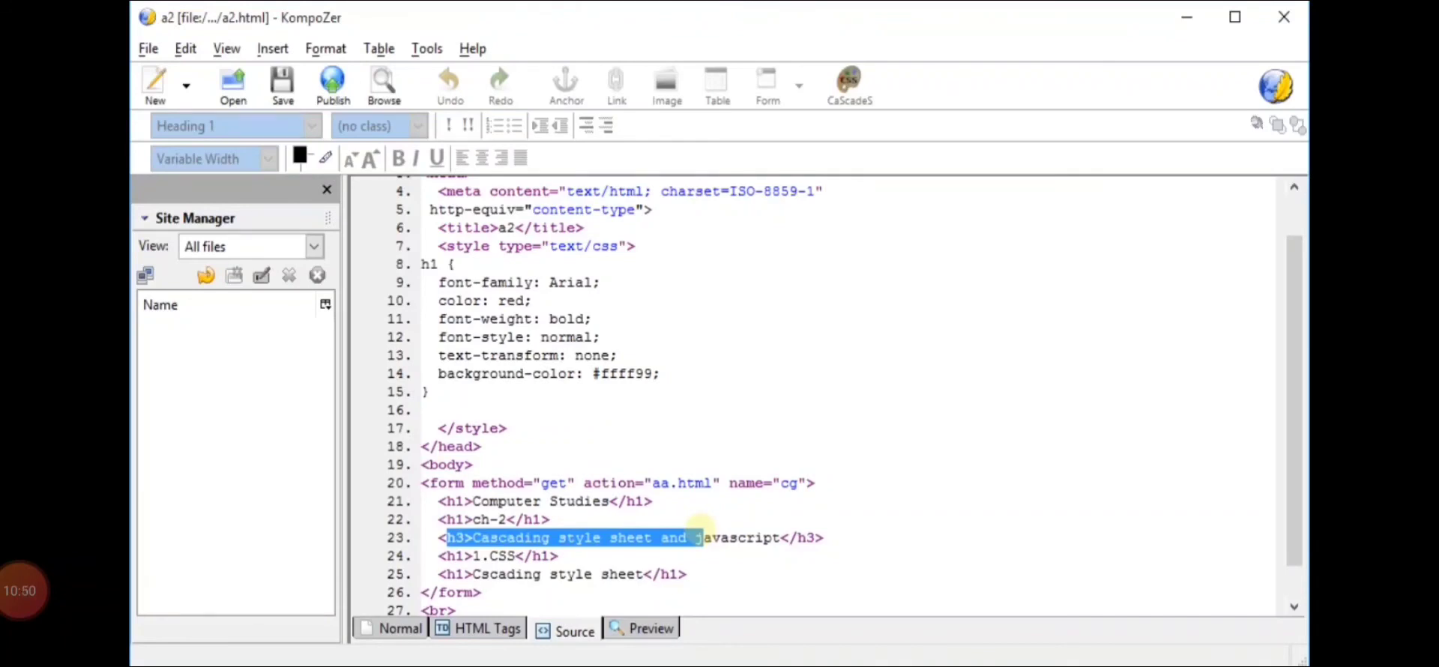
left_click(511, 394)
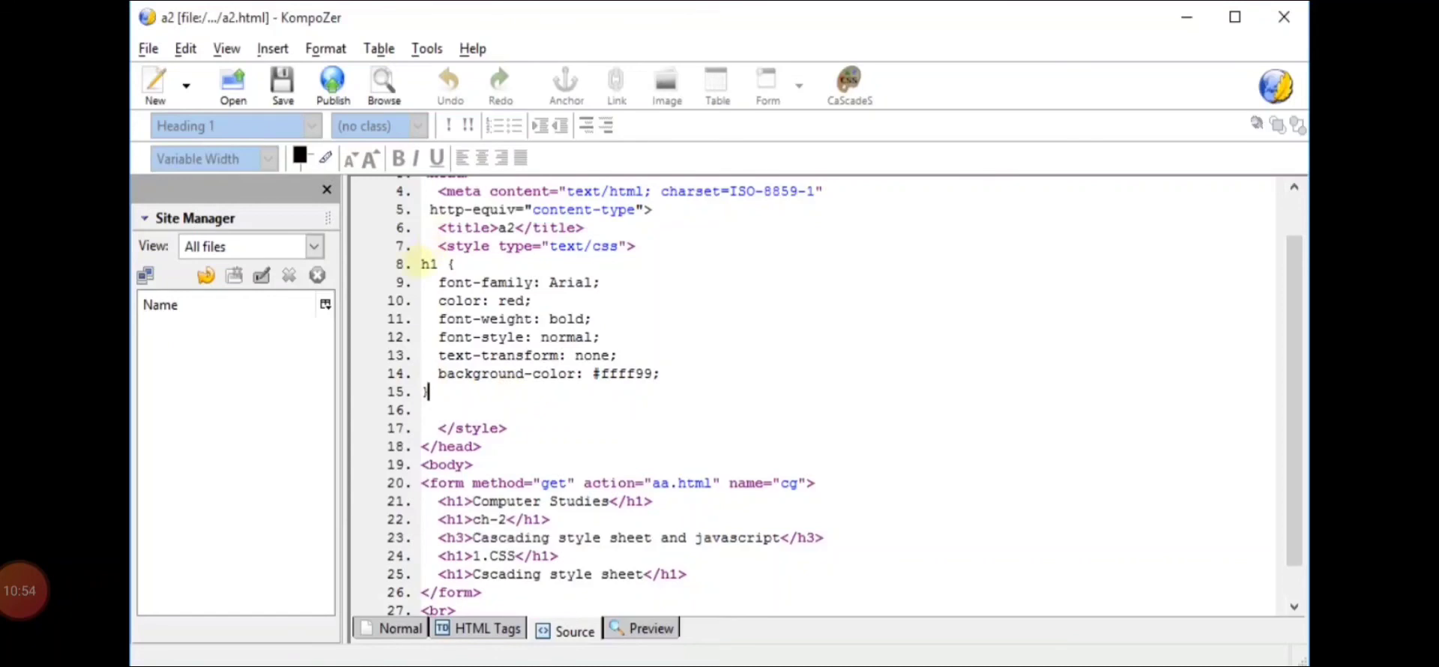
Examine the h1 rule and the enclosing style block of type text/css in the page head.
left_click_drag(421, 264, 452, 391)
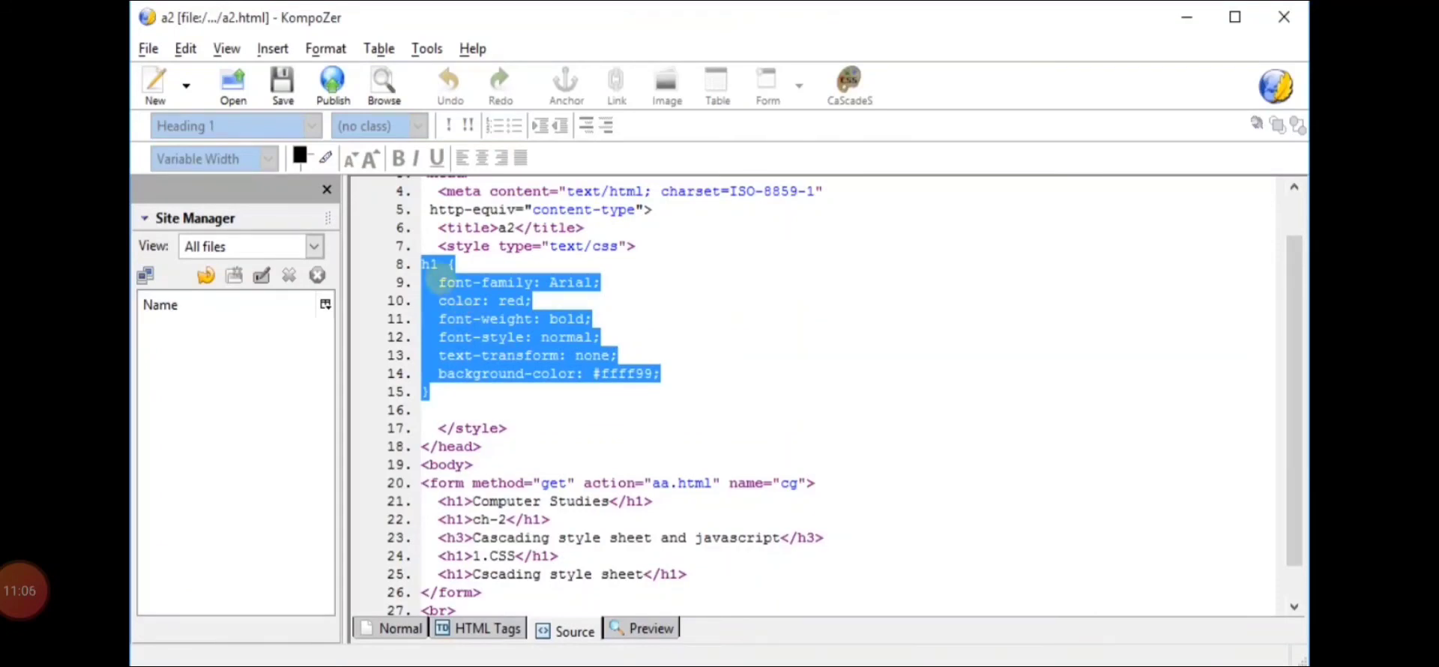
left_click(438, 283)
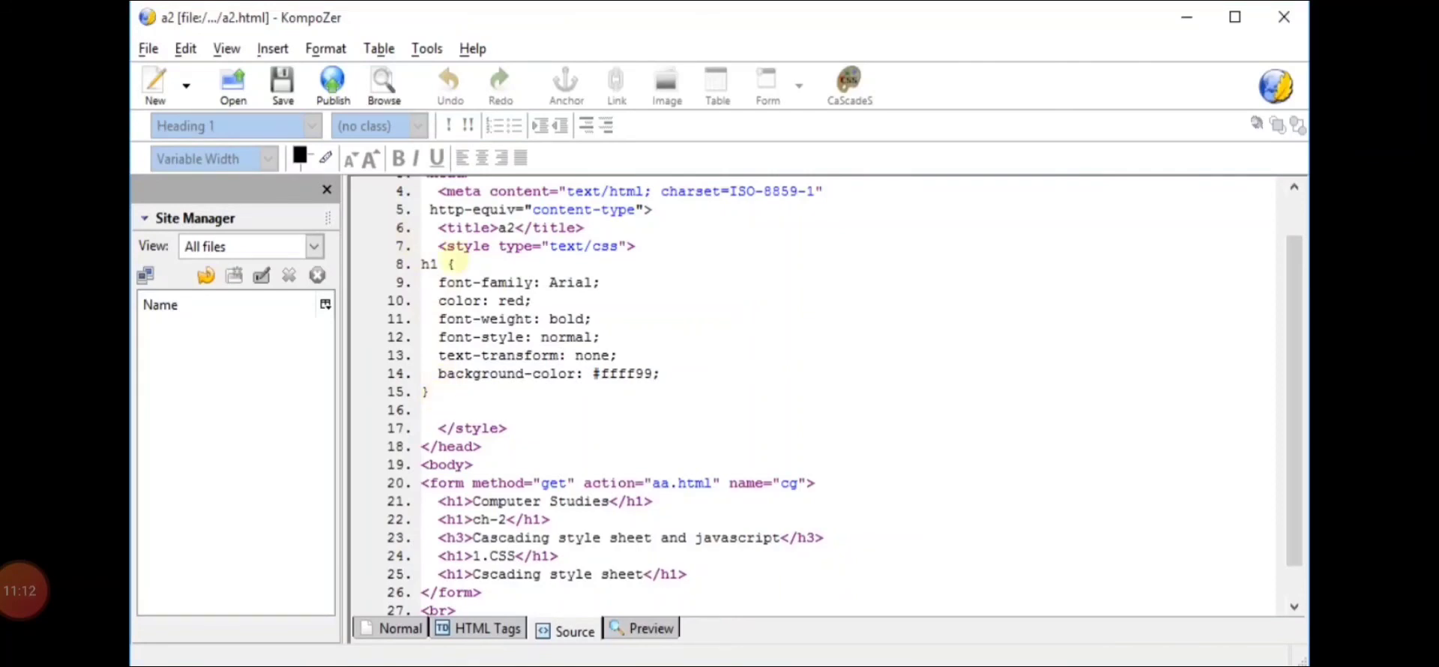
left_click_drag(429, 246, 507, 428)
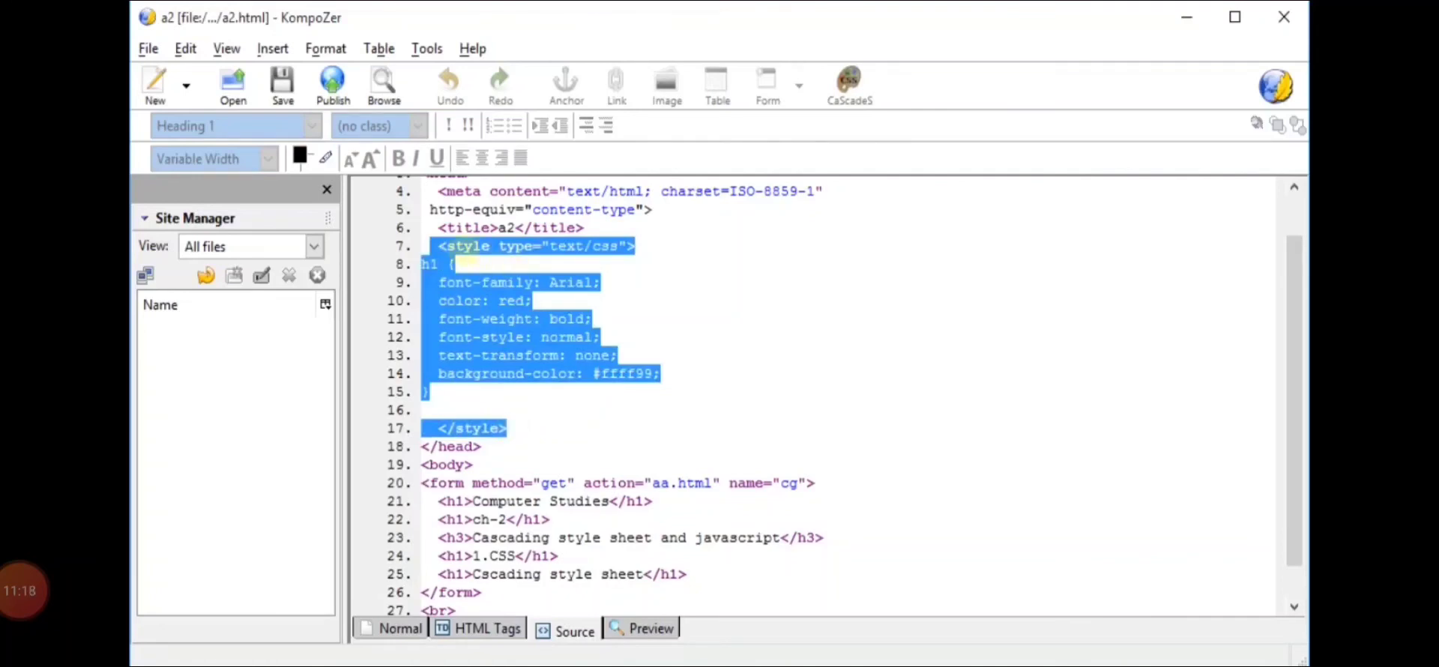
left_click(487, 247)
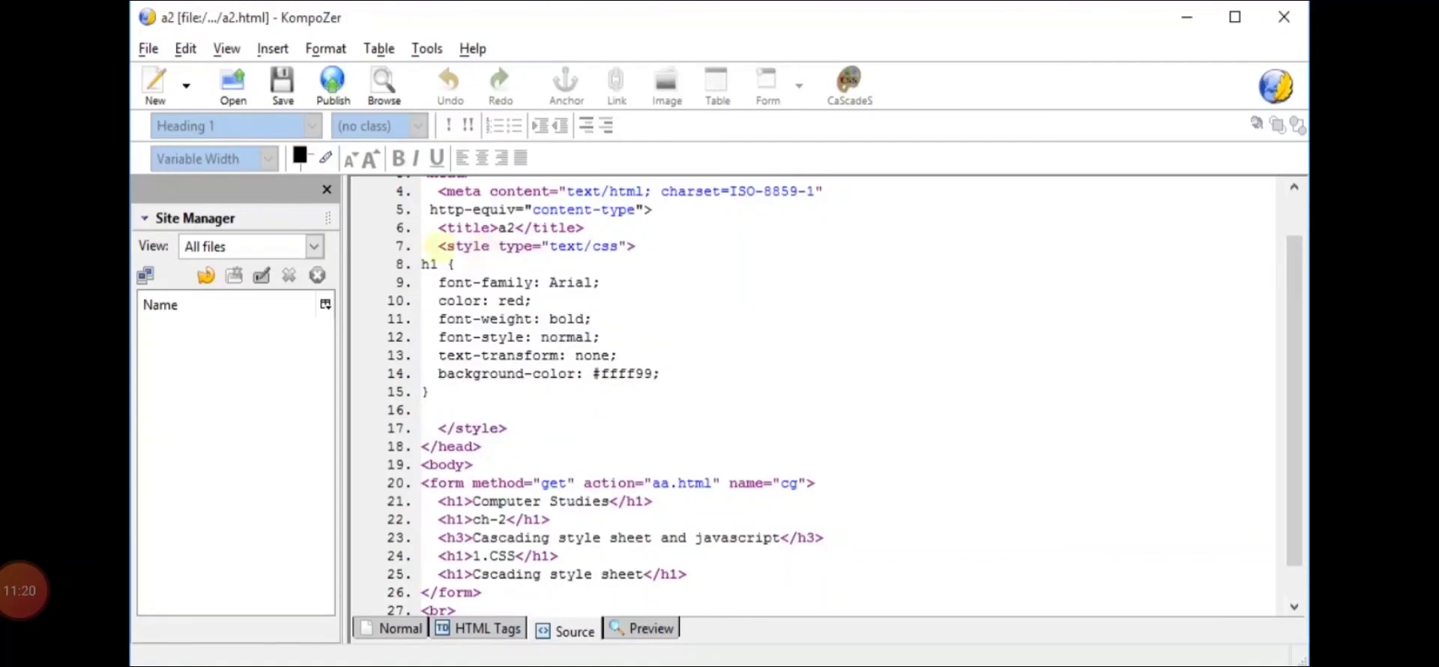
left_click_drag(439, 246, 601, 247)
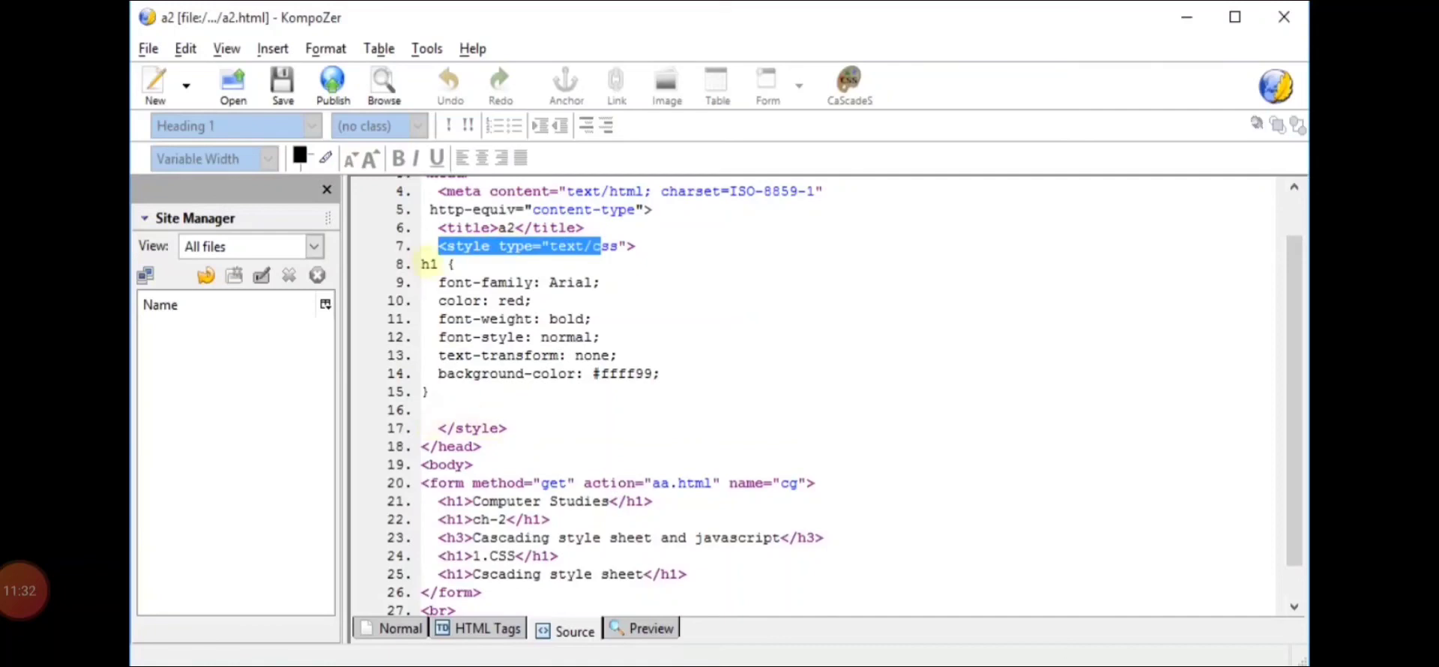
left_click(422, 266)
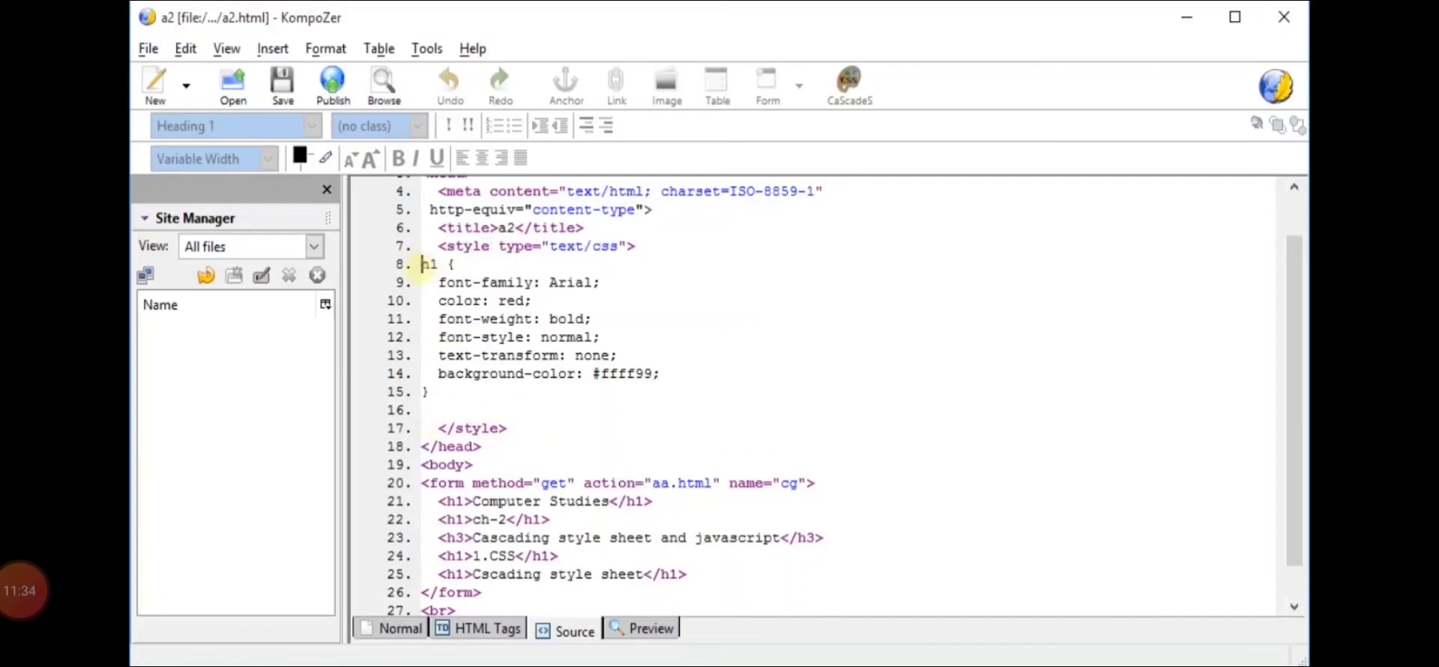